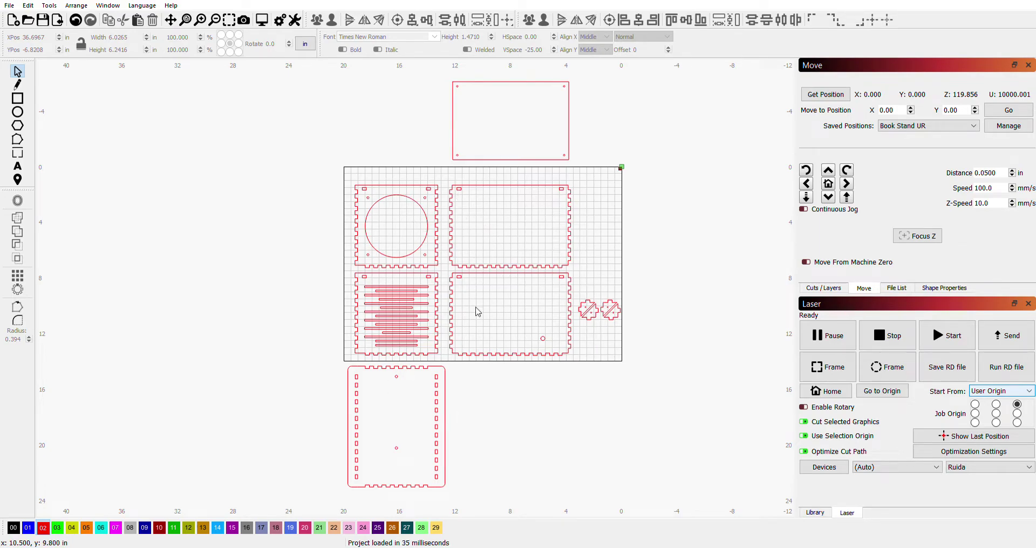
Examine the box panels, their tab slots and the two small notched pieces across the layout.
{"action": "scroll", "coordinate": [384, 194], "scroll_direction": "up", "scroll_amount": 5}
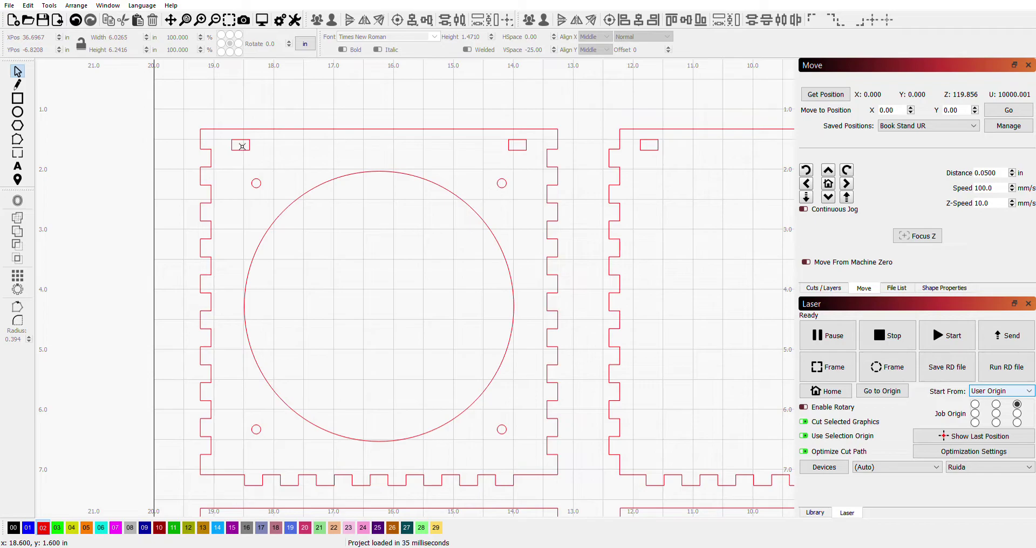
{"action": "scroll", "coordinate": [687, 225], "scroll_direction": "down", "scroll_amount": 3}
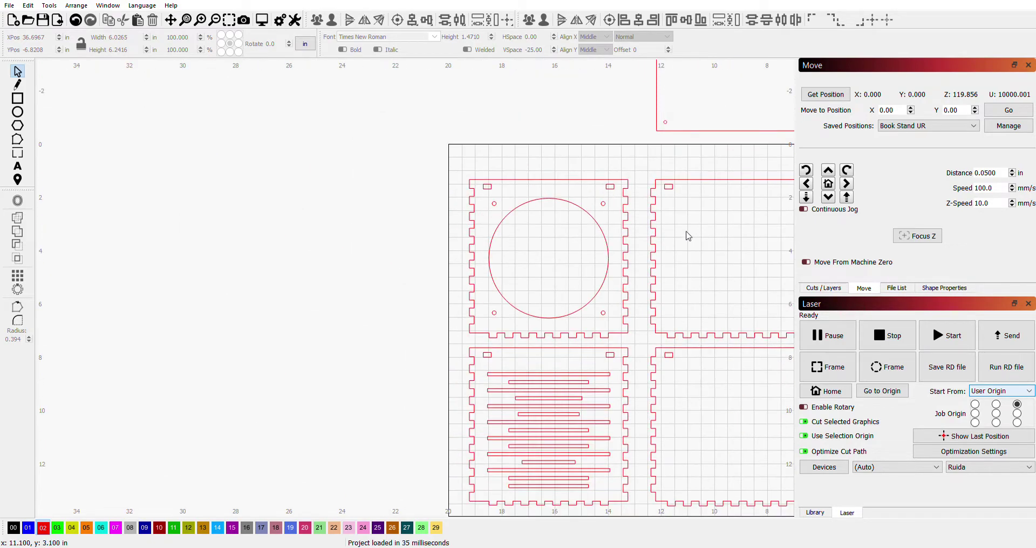
{"action": "scroll", "coordinate": [556, 303], "scroll_direction": "down", "scroll_amount": 2}
{"action": "left_click_drag", "start_coordinate": [556, 302], "coordinate": [472, 292]}
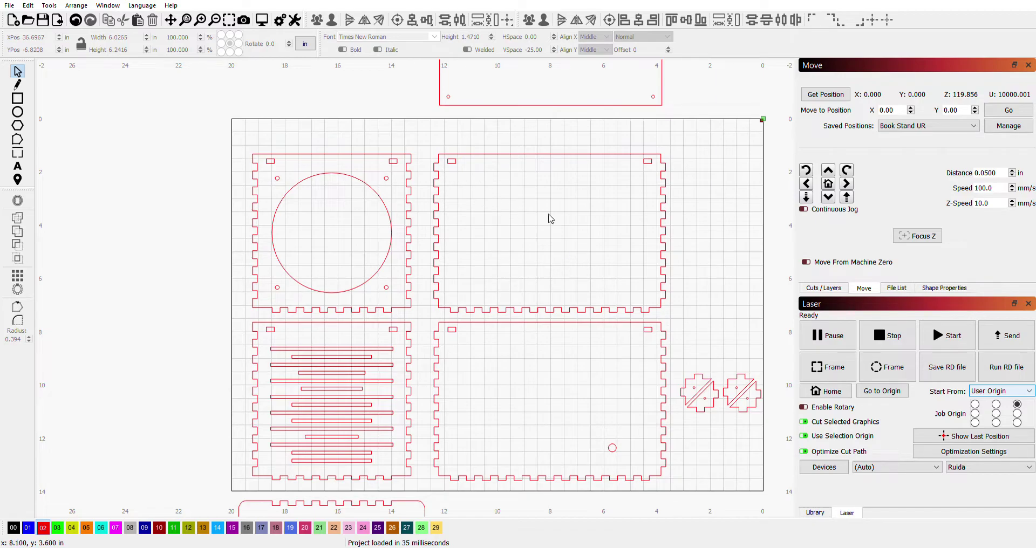
{"action": "scroll", "coordinate": [699, 366], "scroll_direction": "up", "scroll_amount": 2}
{"action": "scroll", "coordinate": [683, 338], "scroll_direction": "down", "scroll_amount": 5}
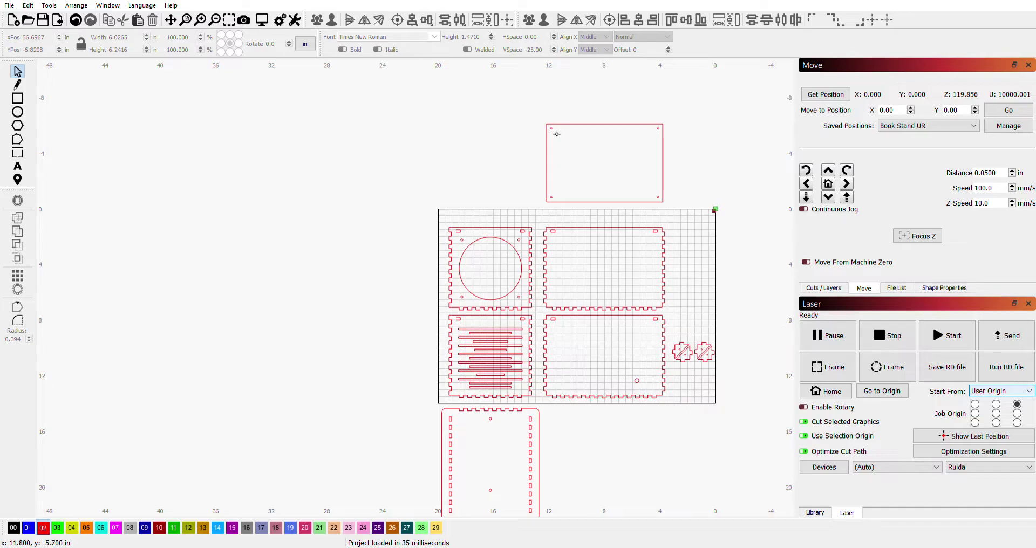
{"action": "scroll", "coordinate": [681, 343], "scroll_direction": "up", "scroll_amount": 1}
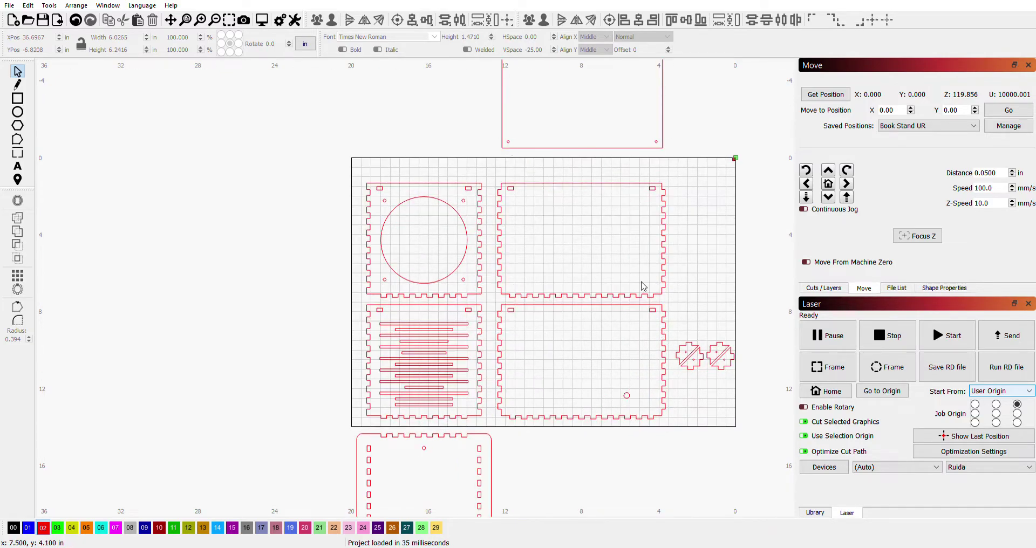
{"action": "scroll", "coordinate": [700, 360], "scroll_direction": "up", "scroll_amount": 2}
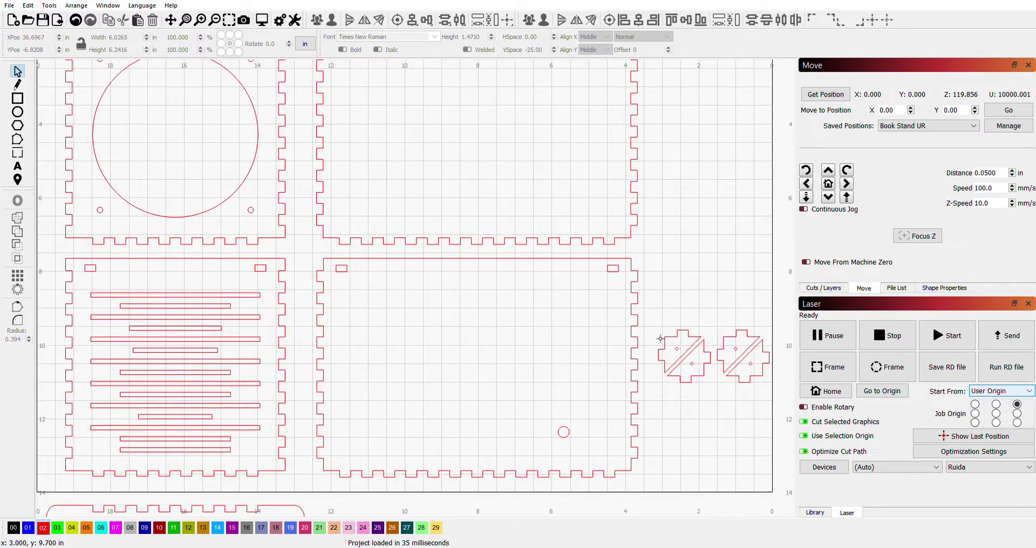
{"action": "scroll", "coordinate": [494, 305], "scroll_direction": "down", "scroll_amount": 2}
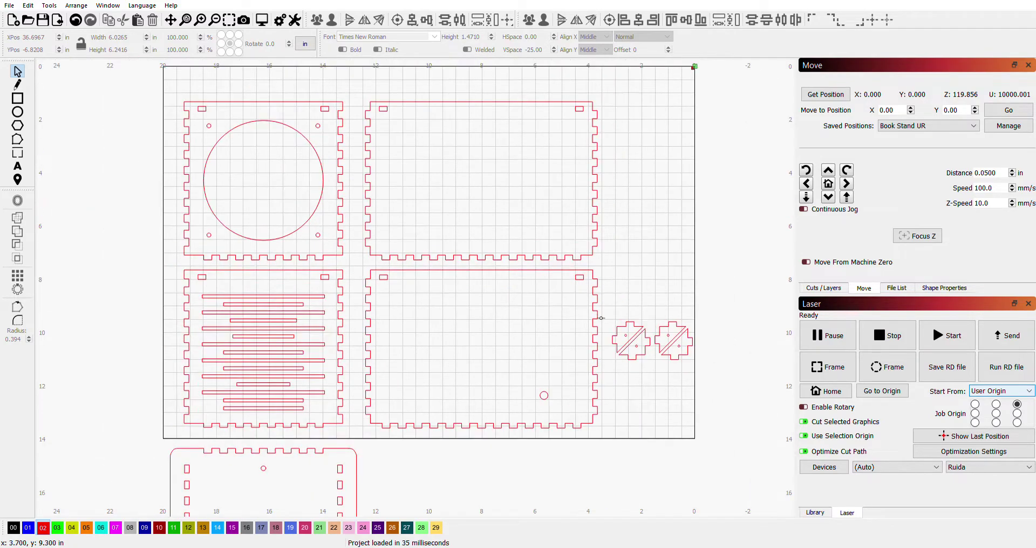
{"action": "scroll", "coordinate": [601, 318], "scroll_direction": "down", "scroll_amount": 1}
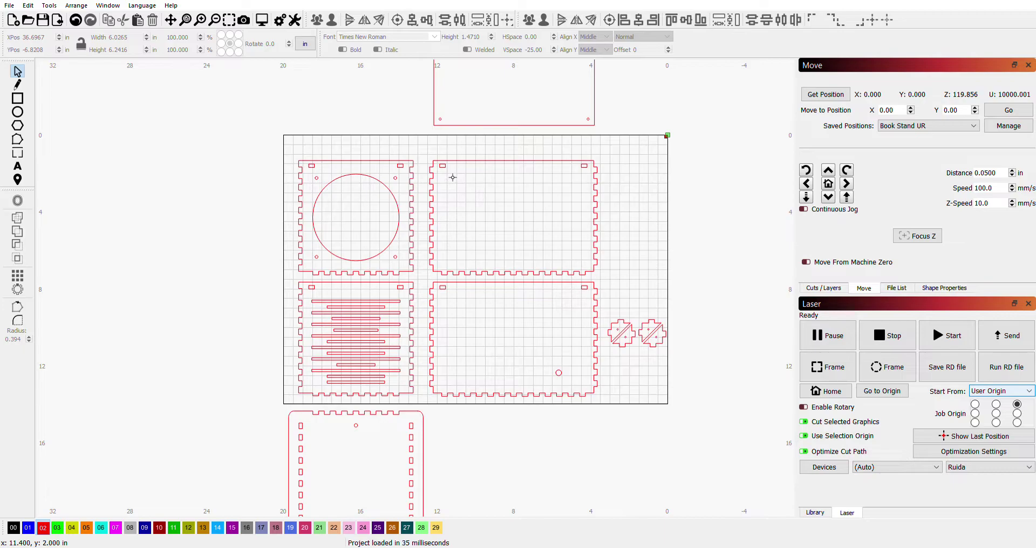
{"action": "scroll", "coordinate": [453, 177], "scroll_direction": "up", "scroll_amount": 2}
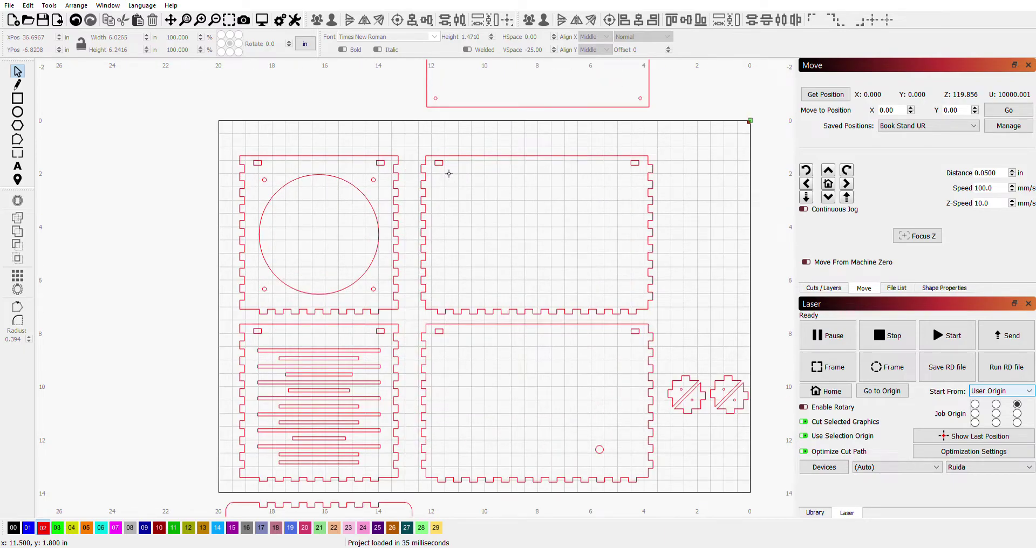
Inspect the rectangular slot and edge tabs at the upper-left corner of the blank upper panel.
{"action": "left_click", "coordinate": [440, 168]}
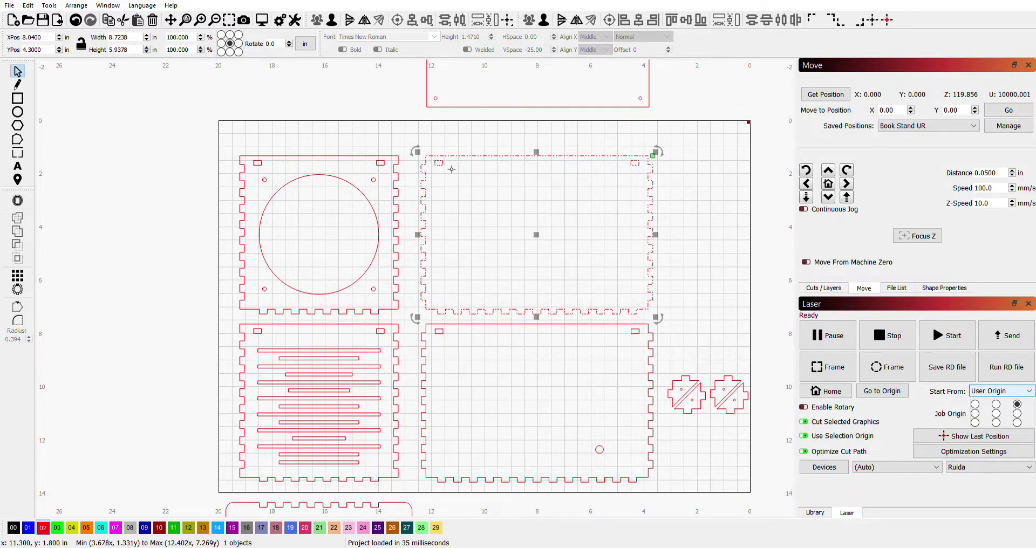
{"action": "scroll", "coordinate": [443, 169], "scroll_direction": "up", "scroll_amount": 2}
{"action": "scroll", "coordinate": [444, 170], "scroll_direction": "up", "scroll_amount": 3}
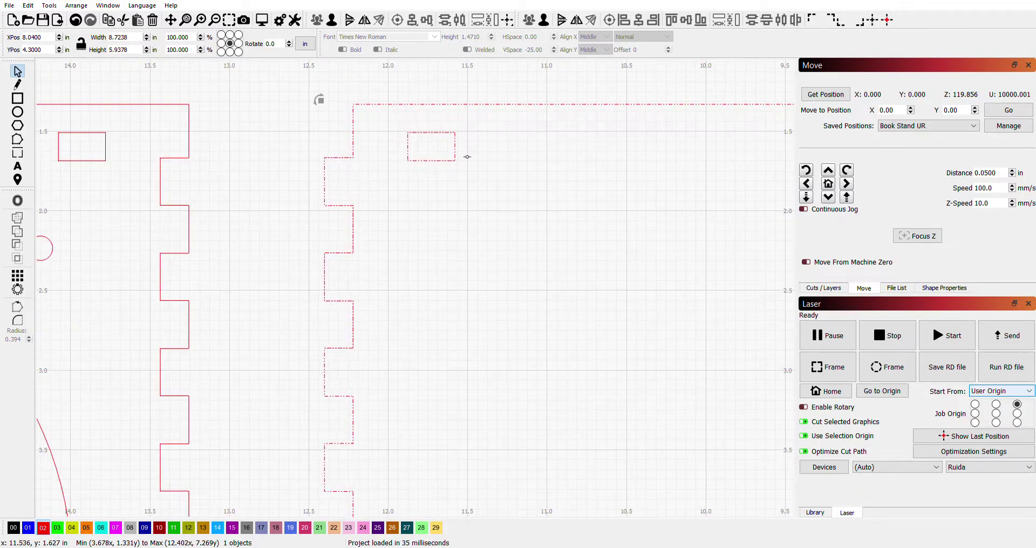
{"action": "left_click", "coordinate": [265, 162]}
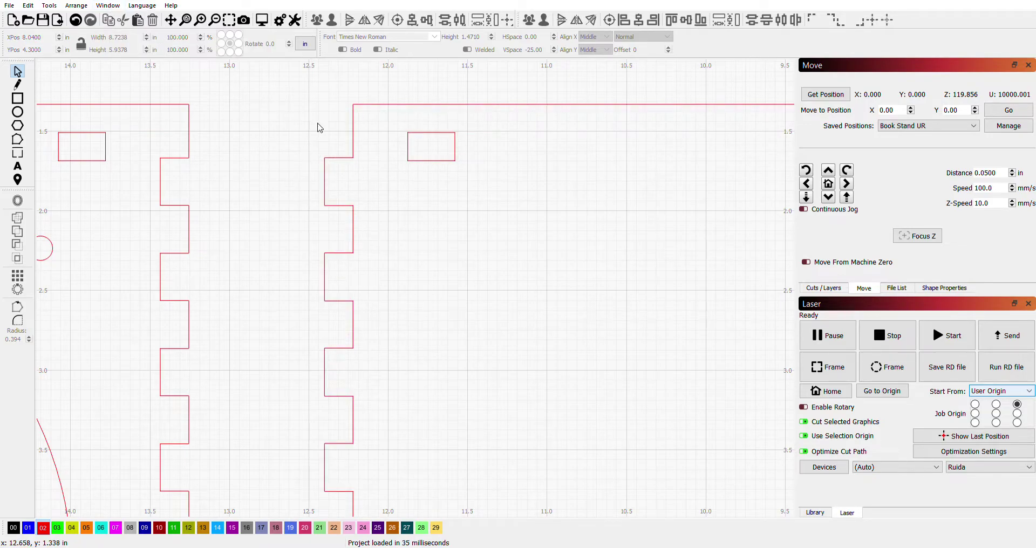
{"action": "scroll", "coordinate": [462, 205], "scroll_direction": "down", "scroll_amount": 3}
{"action": "scroll", "coordinate": [462, 206], "scroll_direction": "down", "scroll_amount": 5}
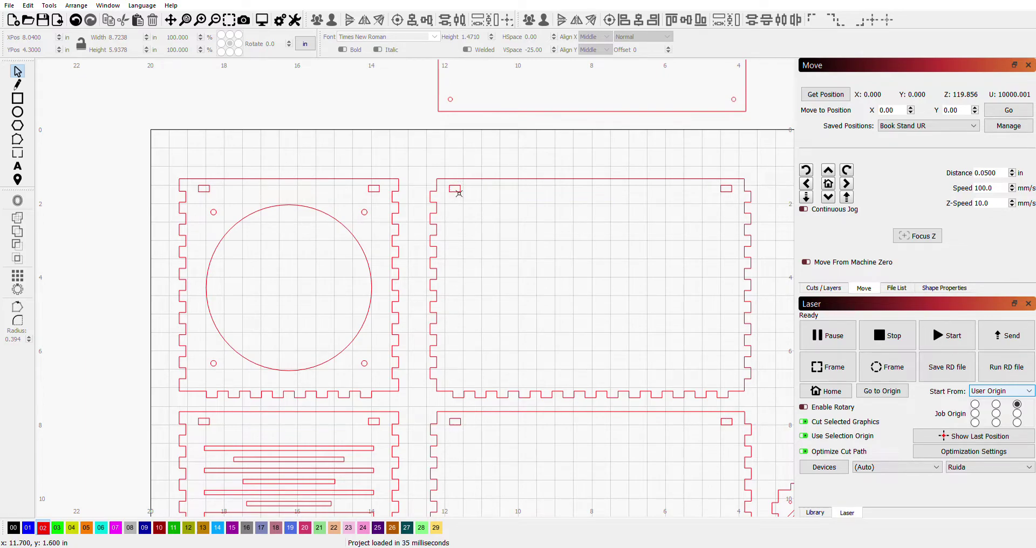
{"action": "scroll", "coordinate": [462, 194], "scroll_direction": "up", "scroll_amount": 2}
{"action": "scroll", "coordinate": [463, 193], "scroll_direction": "up", "scroll_amount": 2}
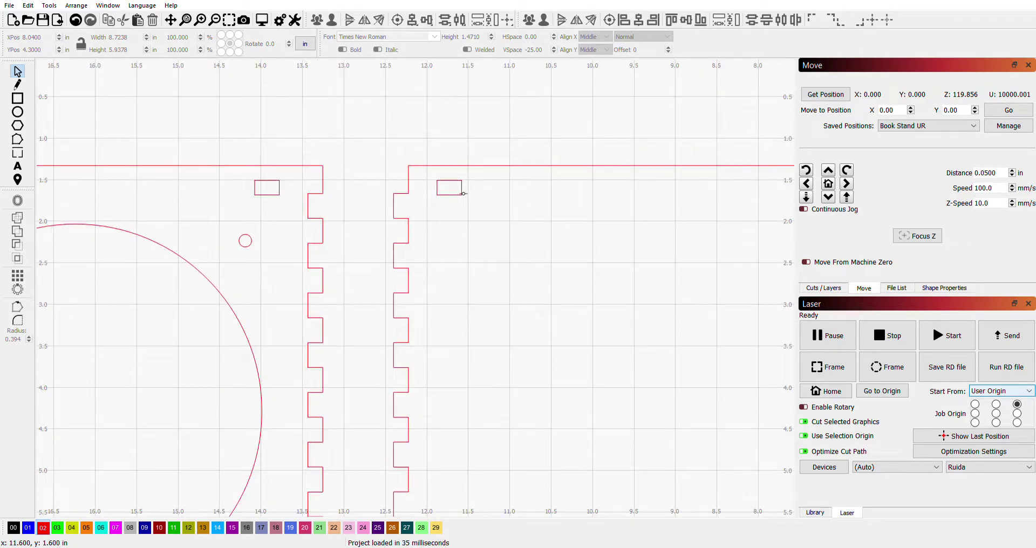
Ungroup the blank upper panel and select only its upper-left rectangular slot to read the slot's dimensions.
{"action": "left_click", "coordinate": [485, 171]}
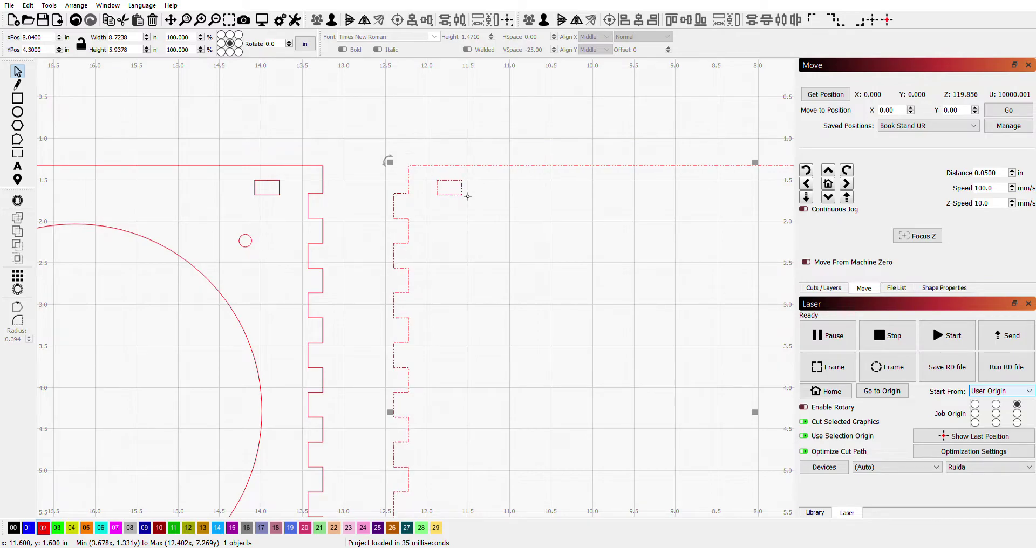
{"action": "scroll", "coordinate": [505, 346], "scroll_direction": "down", "scroll_amount": 6}
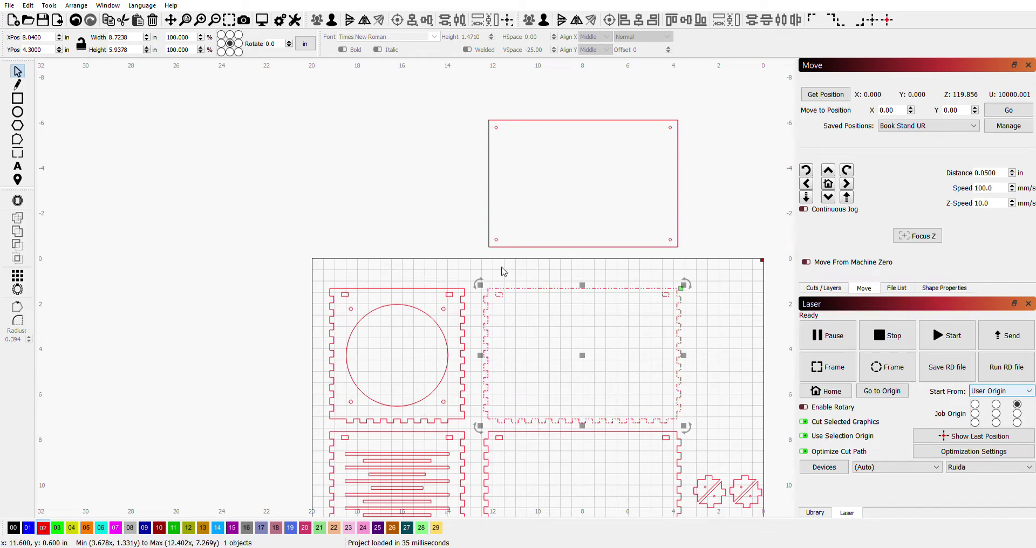
{"action": "left_click", "coordinate": [319, 21]}
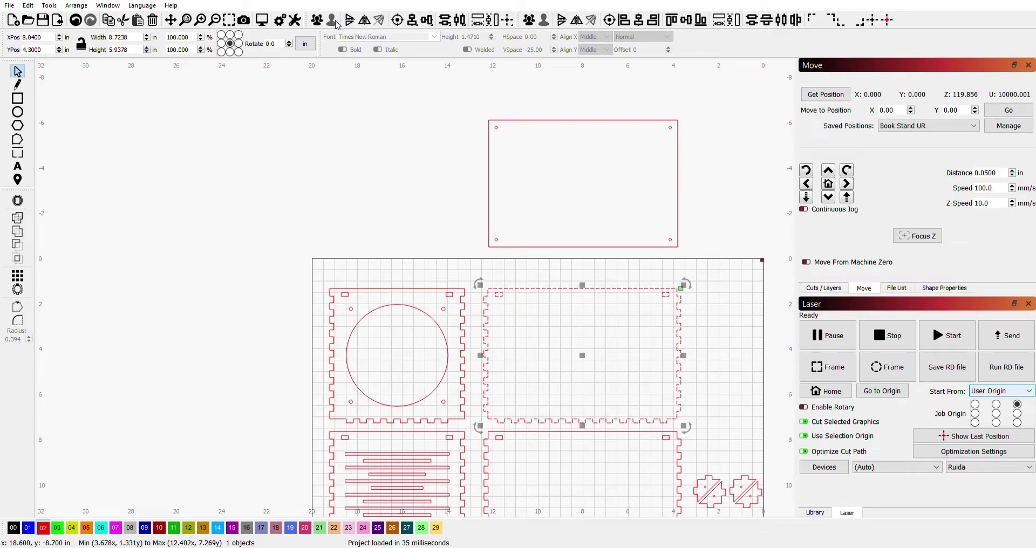
{"action": "left_click", "coordinate": [494, 270]}
{"action": "scroll", "coordinate": [513, 307], "scroll_direction": "up", "scroll_amount": 5}
{"action": "scroll", "coordinate": [513, 311], "scroll_direction": "up", "scroll_amount": 3}
{"action": "left_click", "coordinate": [447, 246]}
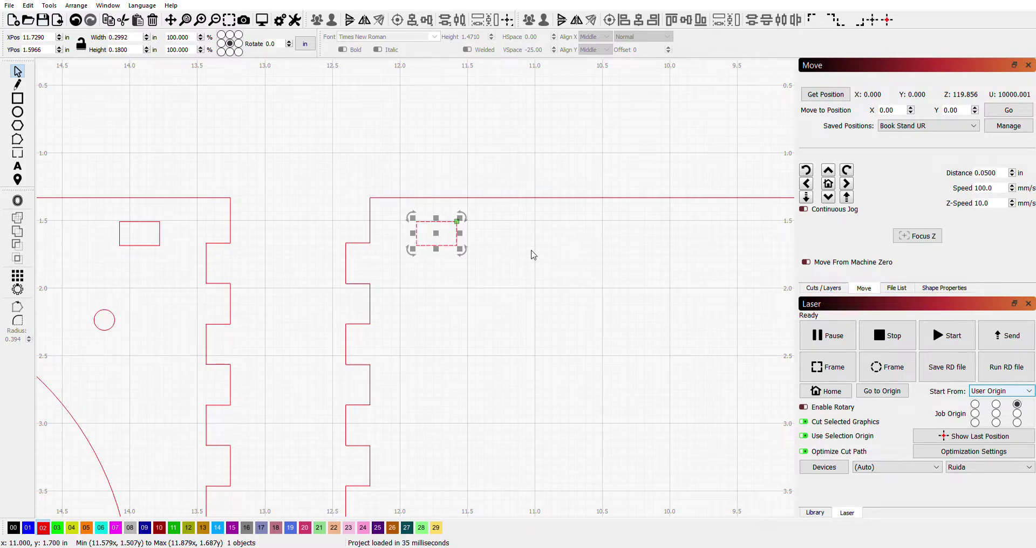
Place a text note in the empty area beside the layout reading ".18 X = .25".
{"action": "scroll", "coordinate": [533, 255], "scroll_direction": "down", "scroll_amount": 8}
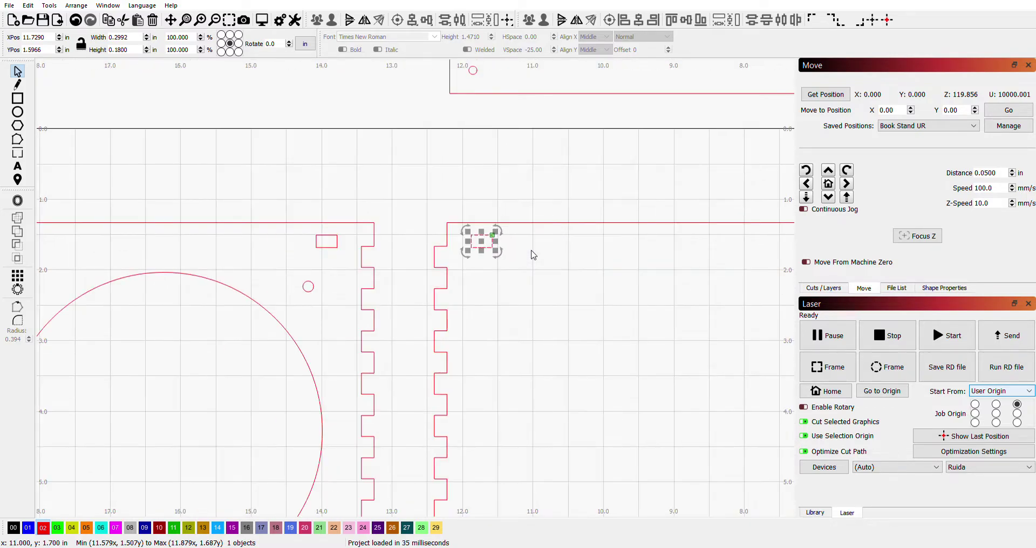
{"action": "scroll", "coordinate": [580, 307], "scroll_direction": "down", "scroll_amount": 2}
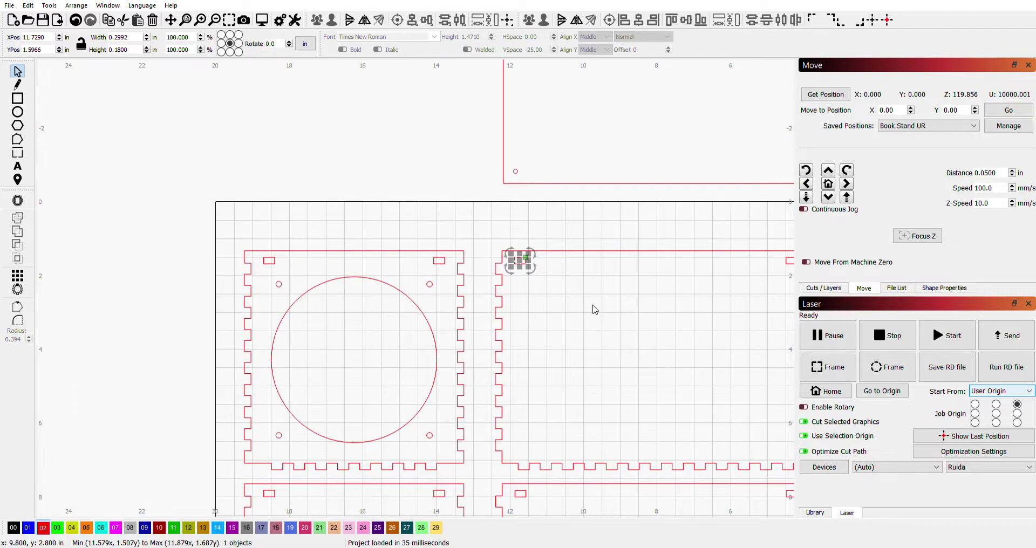
{"action": "scroll", "coordinate": [595, 309], "scroll_direction": "down", "scroll_amount": 4}
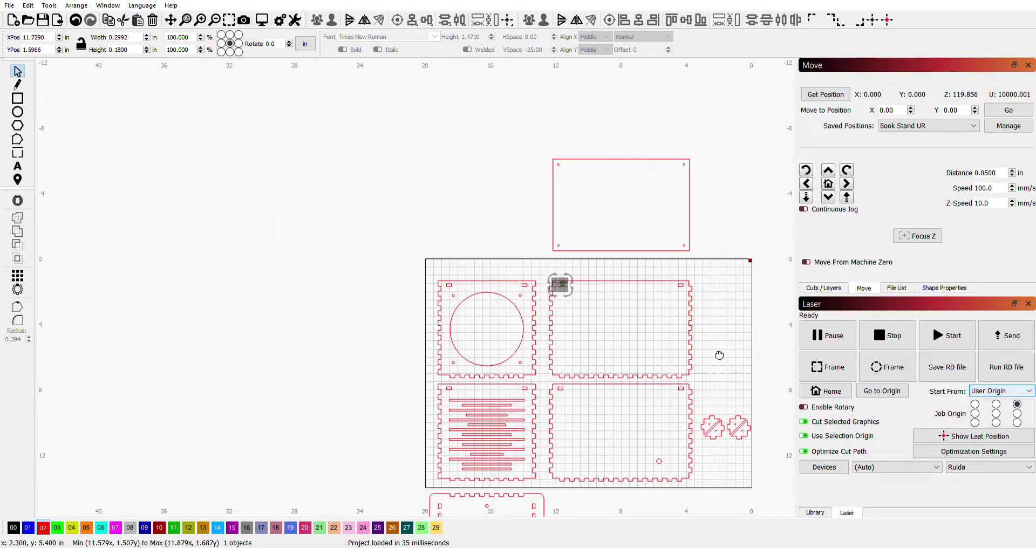
{"action": "left_click_drag", "start_coordinate": [715, 349], "coordinate": [618, 305]}
{"action": "scroll", "coordinate": [617, 305], "scroll_direction": "down", "scroll_amount": 2}
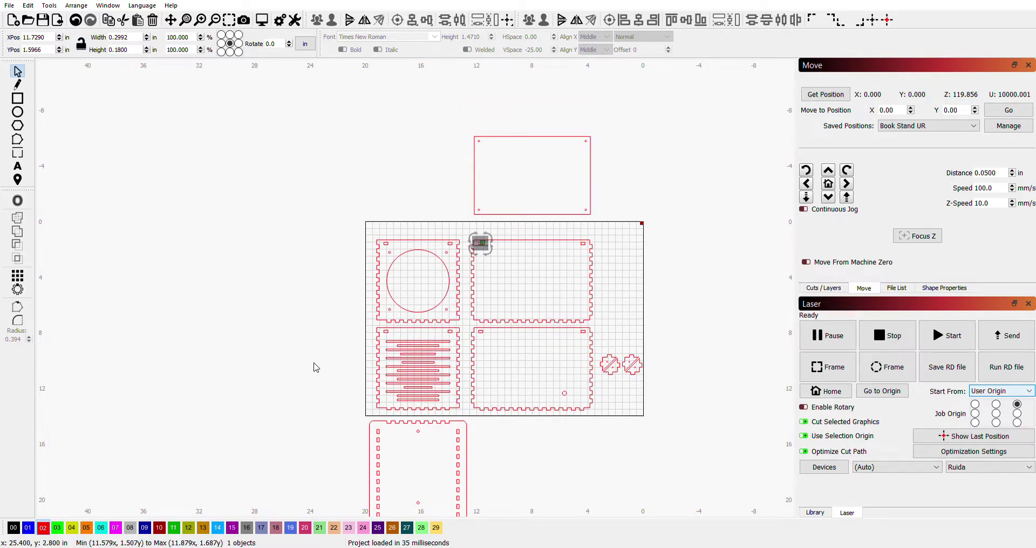
{"action": "scroll", "coordinate": [536, 444], "scroll_direction": "down", "scroll_amount": 1}
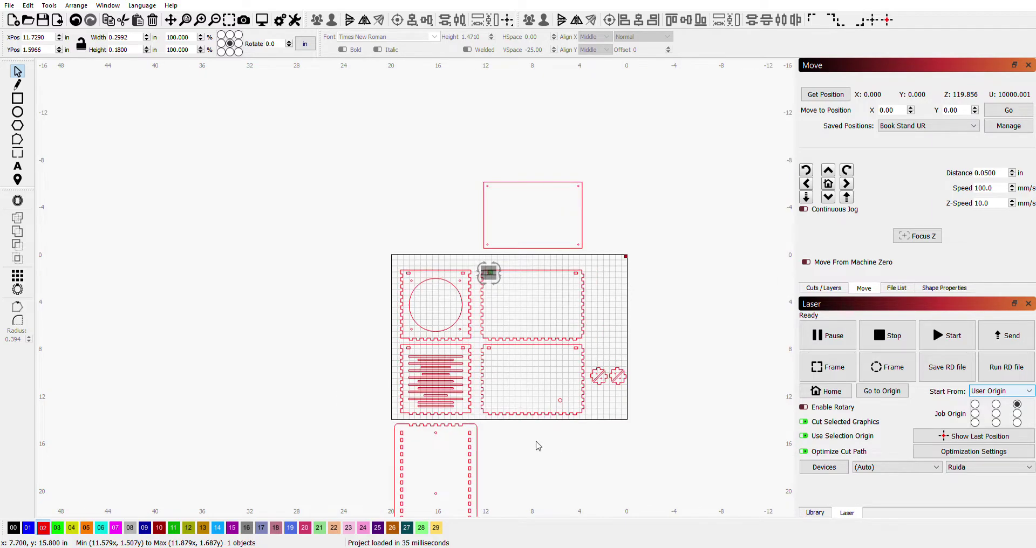
{"action": "left_click_drag", "start_coordinate": [538, 446], "coordinate": [535, 407]}
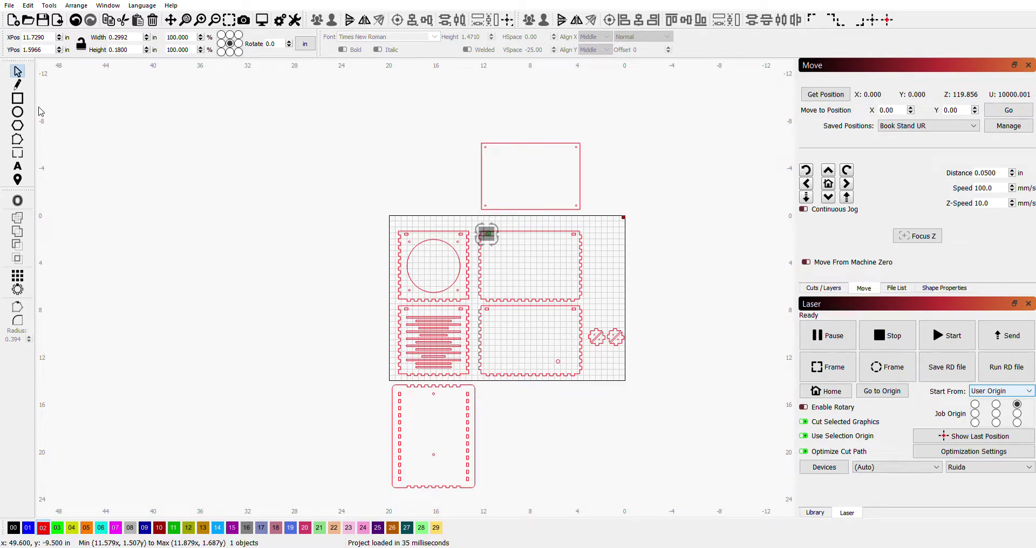
{"action": "left_click", "coordinate": [18, 166]}
{"action": "left_click", "coordinate": [181, 144]}
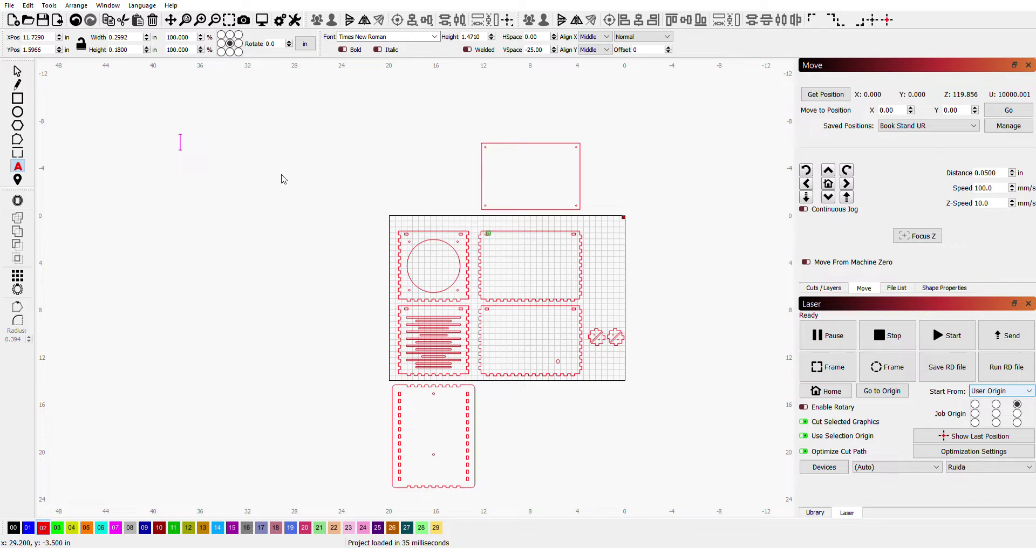
{"action": "type", "text": ".18 X"}
{"action": "type", "text": "= .25"}
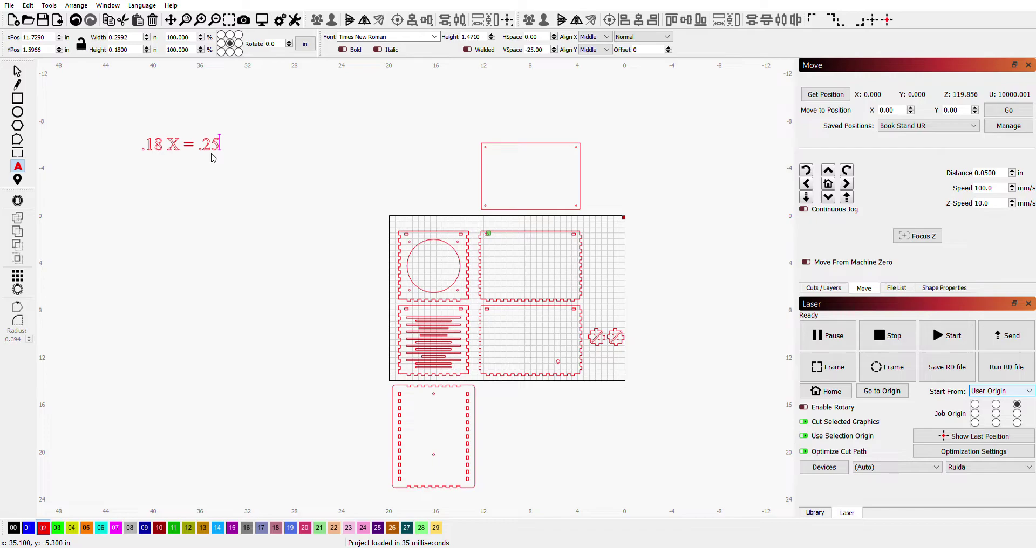
Add the lines "X= .25/.18", "X= 1.388" and, after a blank line, "138.8%" to the note, then deselect it.
{"action": "key", "text": "Return"}
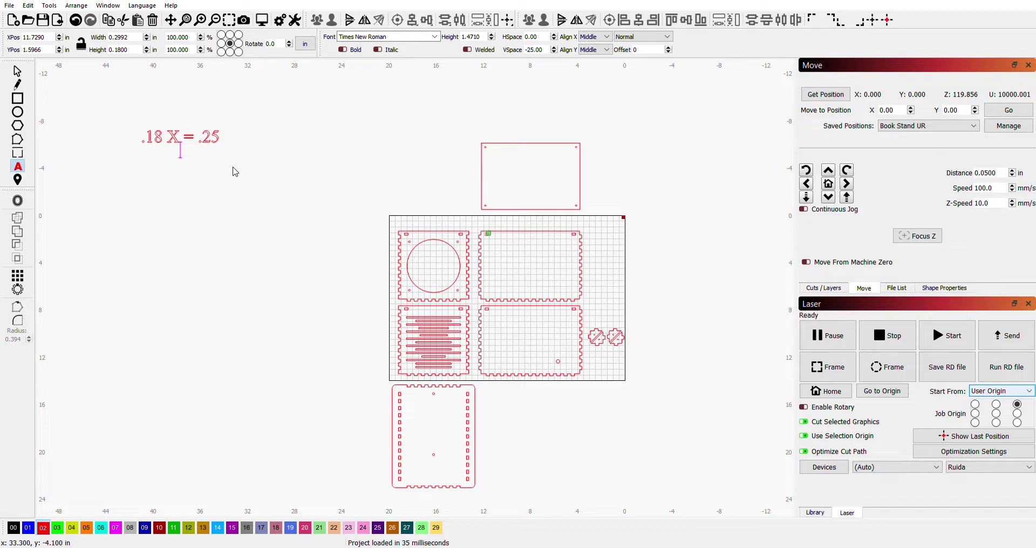
{"action": "type", "text": "X= .25/.18"}
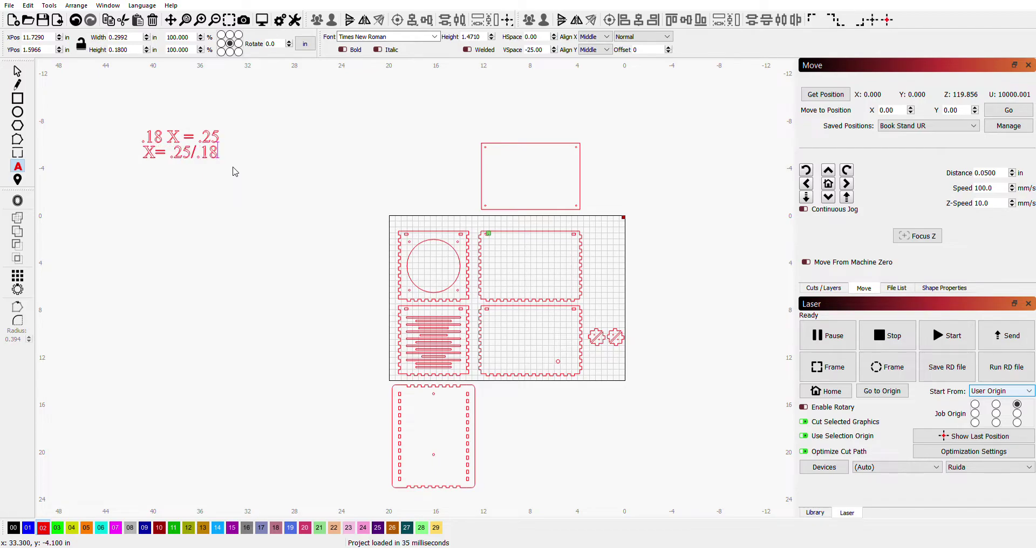
{"action": "key", "text": "Return"}
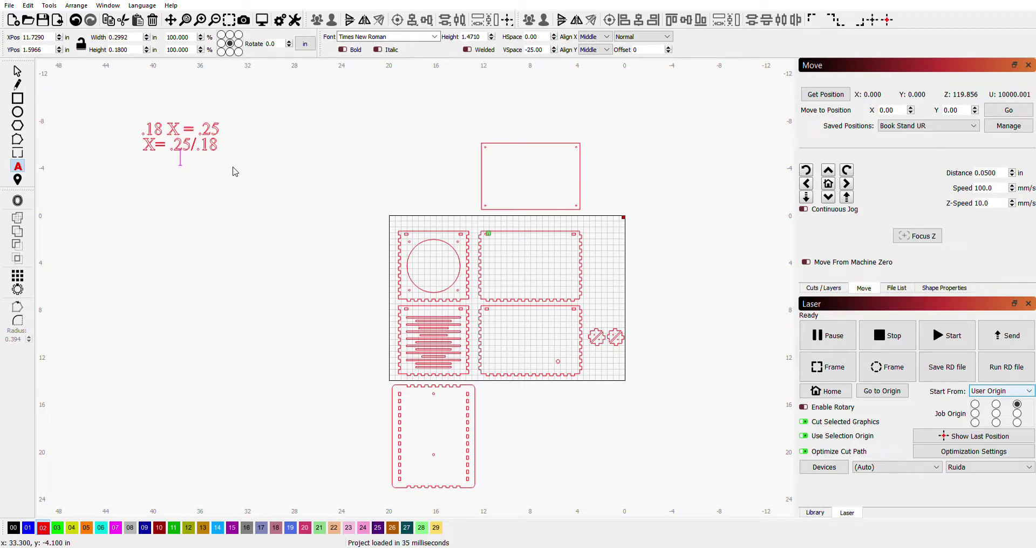
{"action": "type", "text": "X= 1.388"}
{"action": "key", "text": "Return"}
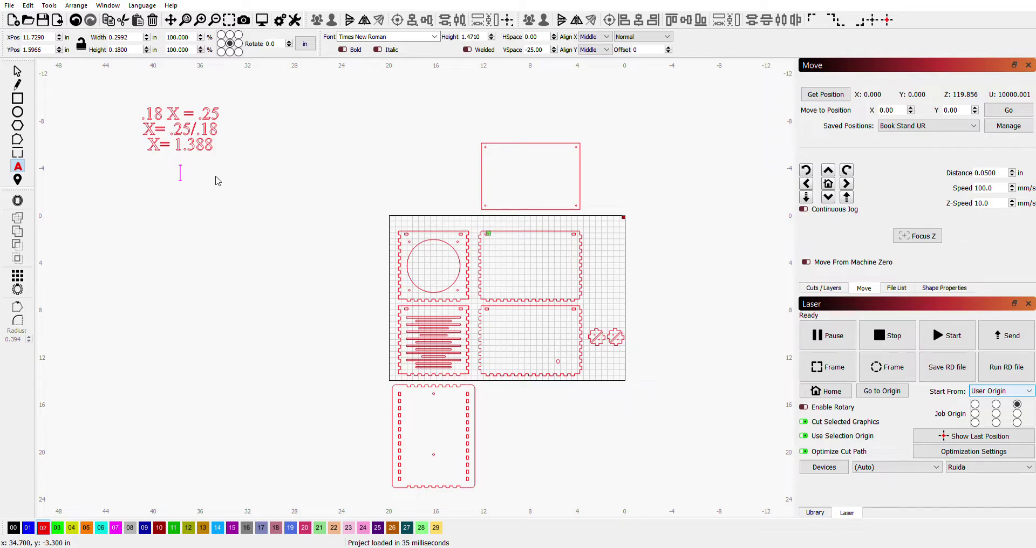
{"action": "type", "text": "138.8%"}
{"action": "left_click", "coordinate": [241, 231]}
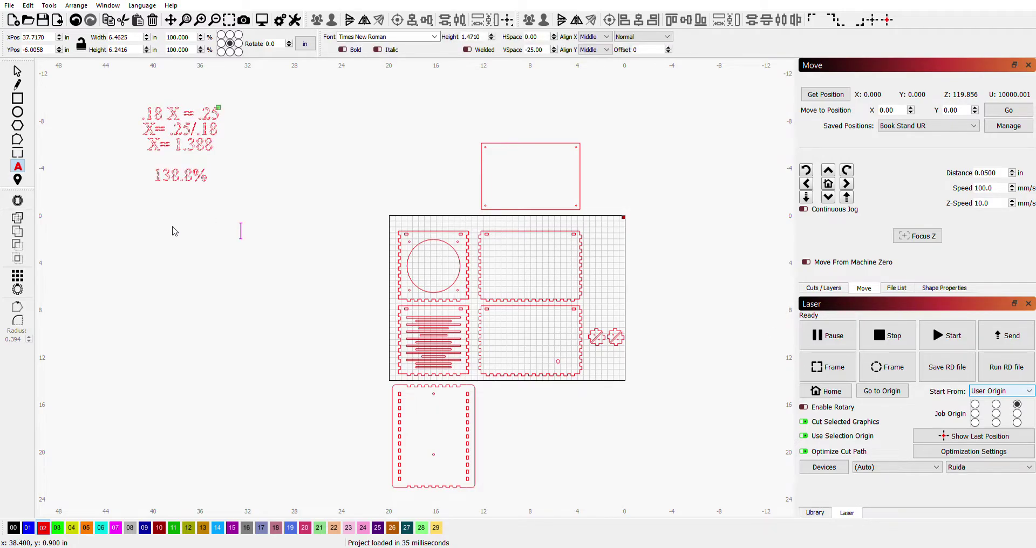
{"action": "left_click", "coordinate": [18, 70]}
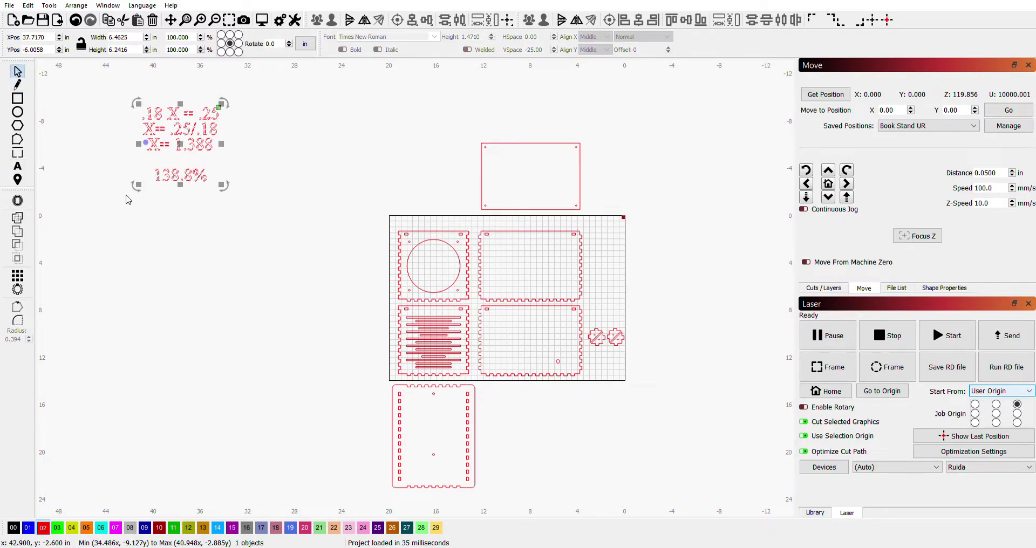
{"action": "left_click", "coordinate": [128, 200]}
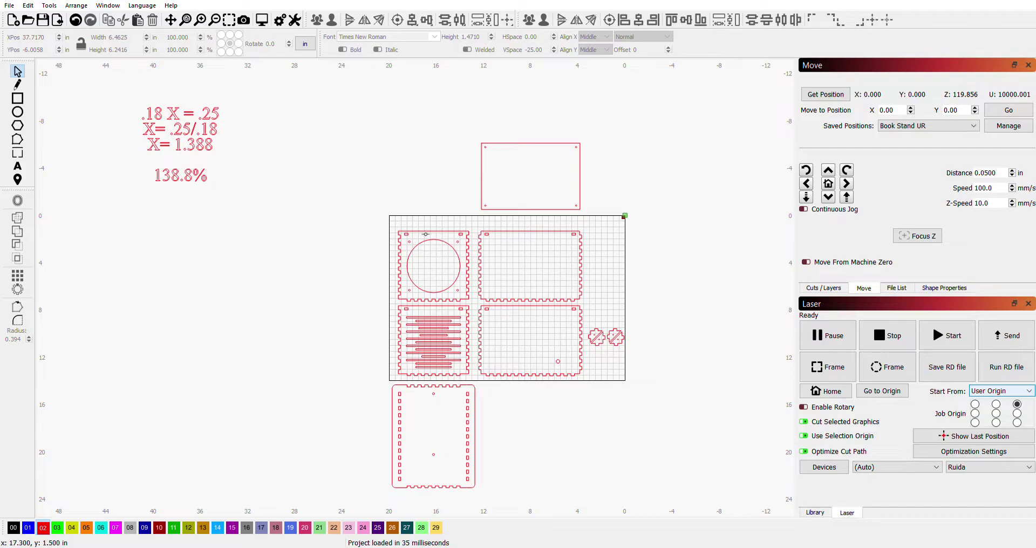
Select all the box parts, lock their aspect ratio and scale them to 138.8%, leaving the text note at its original size.
{"action": "left_click_drag", "start_coordinate": [323, 110], "coordinate": [692, 508]}
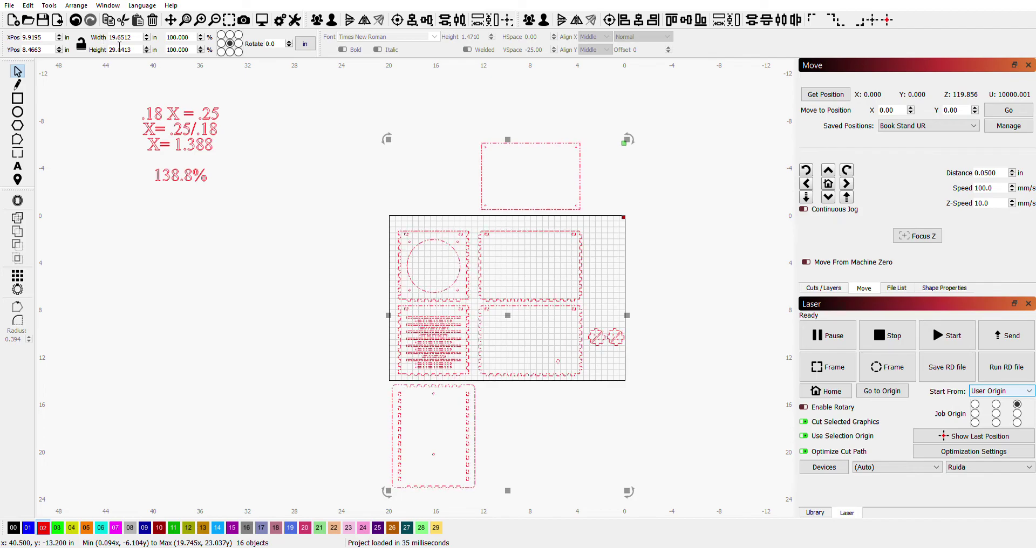
{"action": "left_click", "coordinate": [81, 44]}
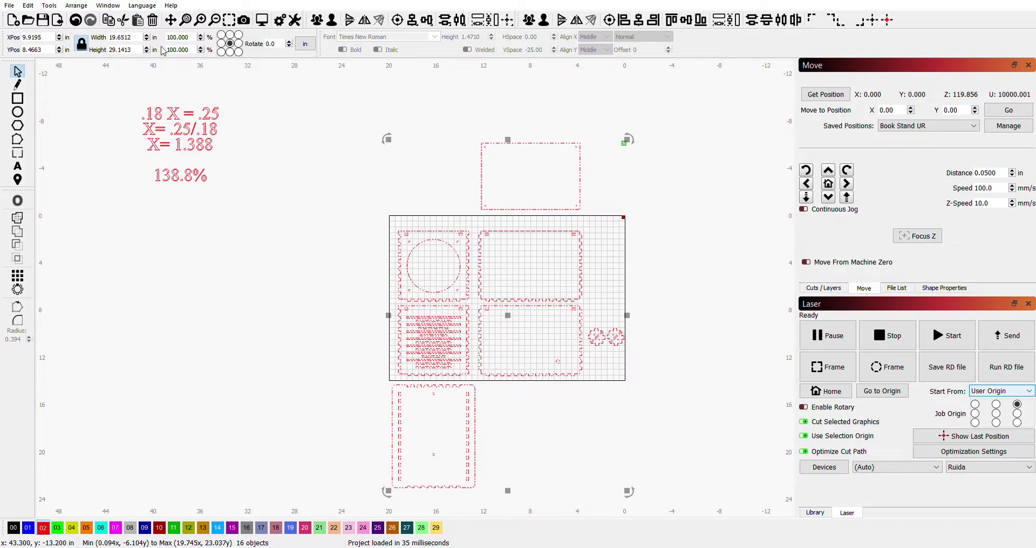
{"action": "left_click", "coordinate": [193, 37]}
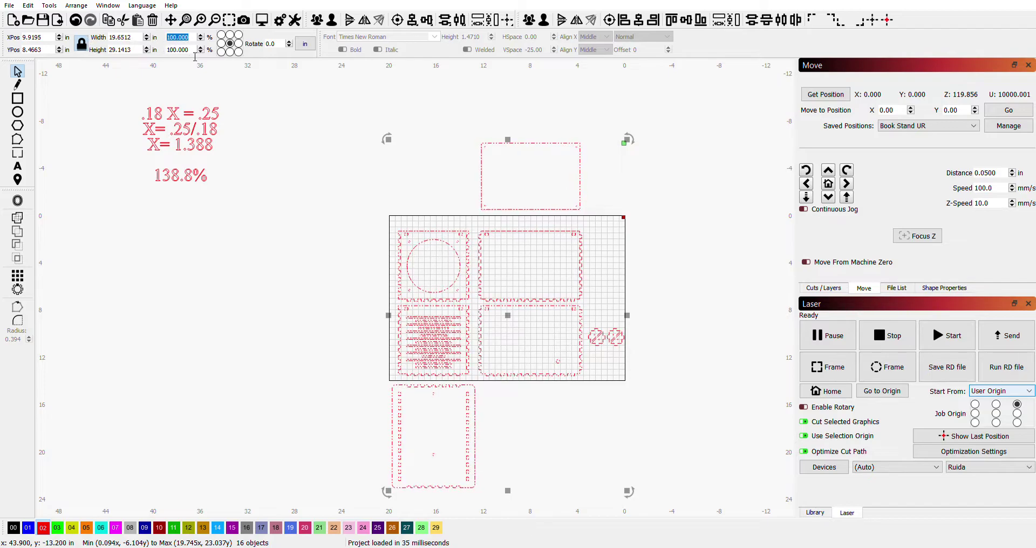
{"action": "key", "text": "Tab"}
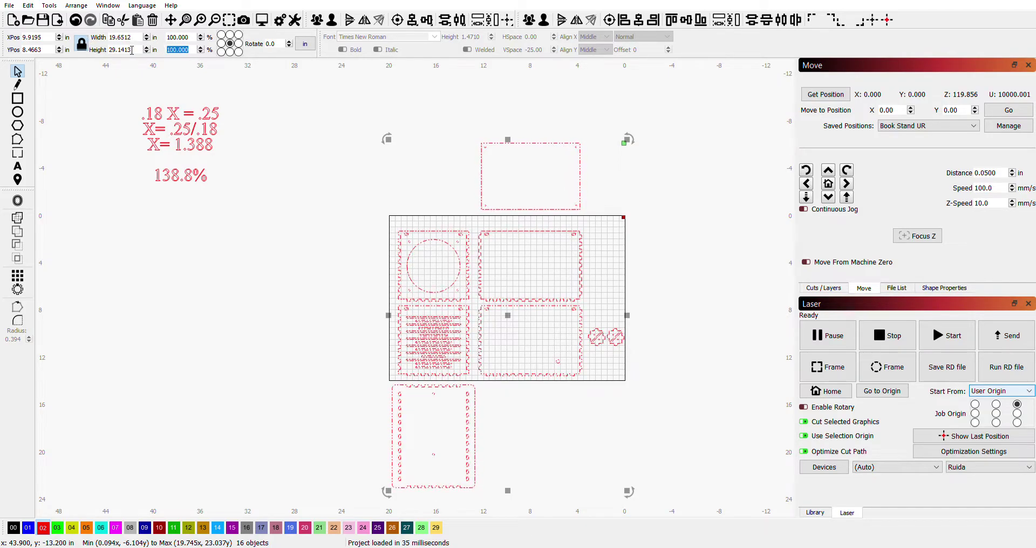
{"action": "type", "text": "12"}
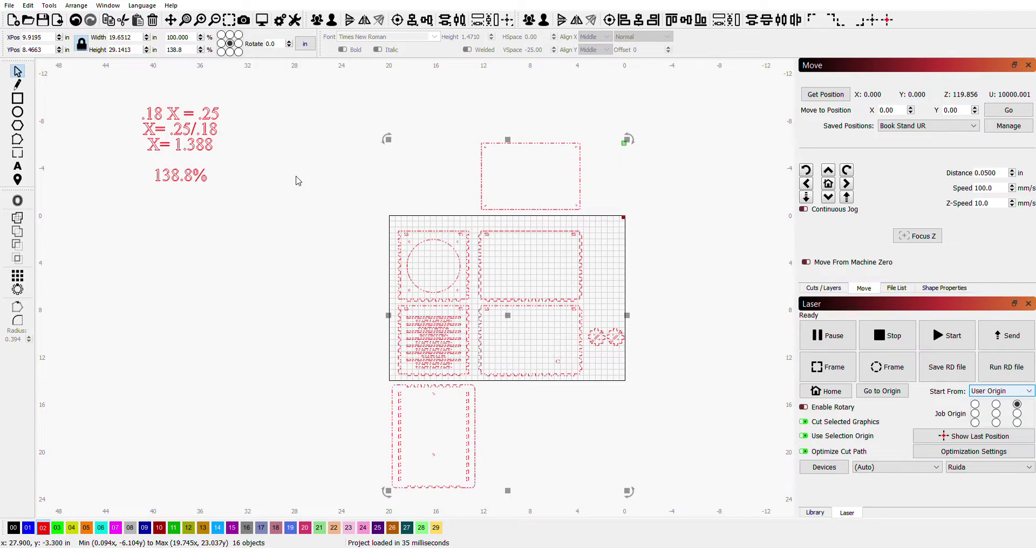
{"action": "key", "text": "Return"}
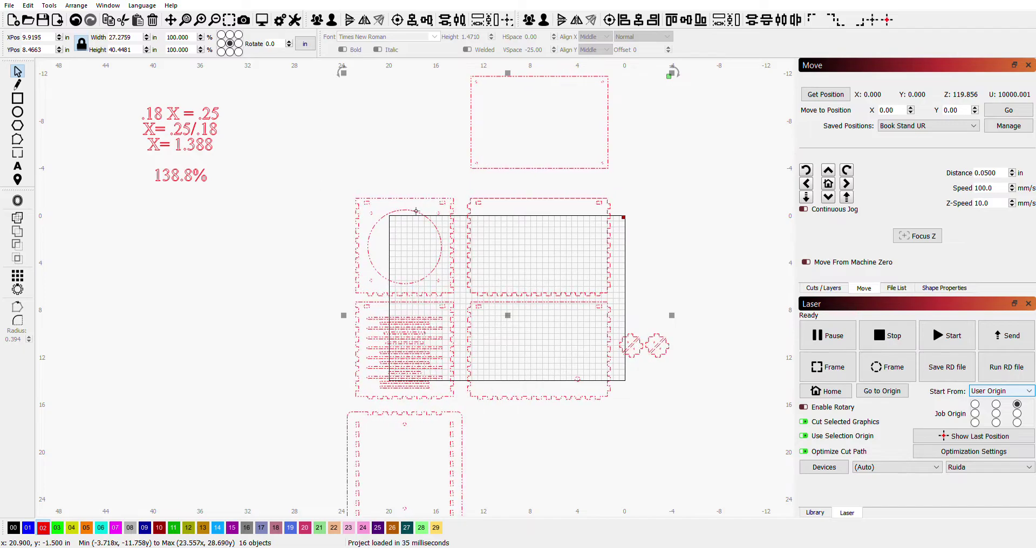
{"action": "left_click", "coordinate": [384, 134]}
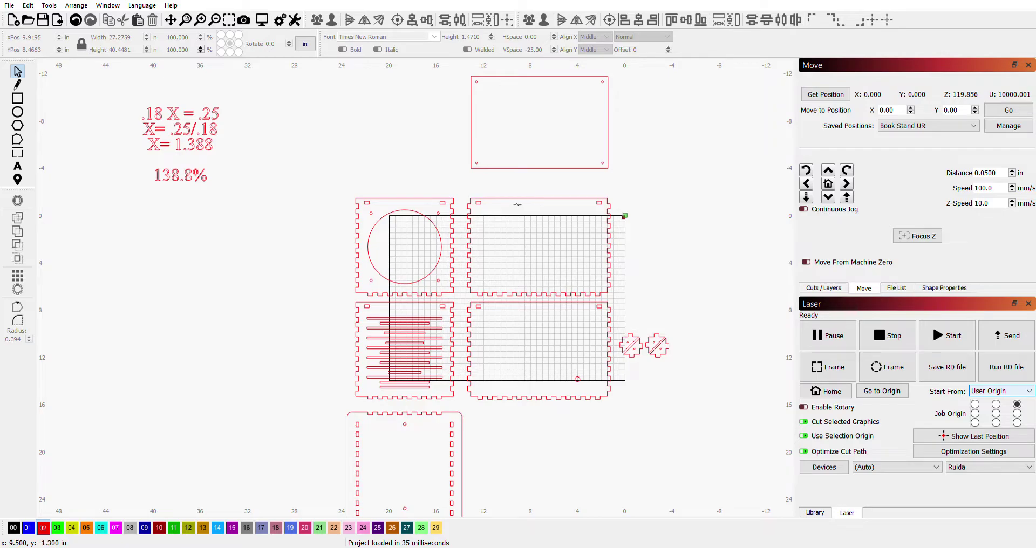
Select the upper-left slot of the enlarged blank upper panel to read its dimensions, and review the enlarged layout.
{"action": "left_click", "coordinate": [506, 208]}
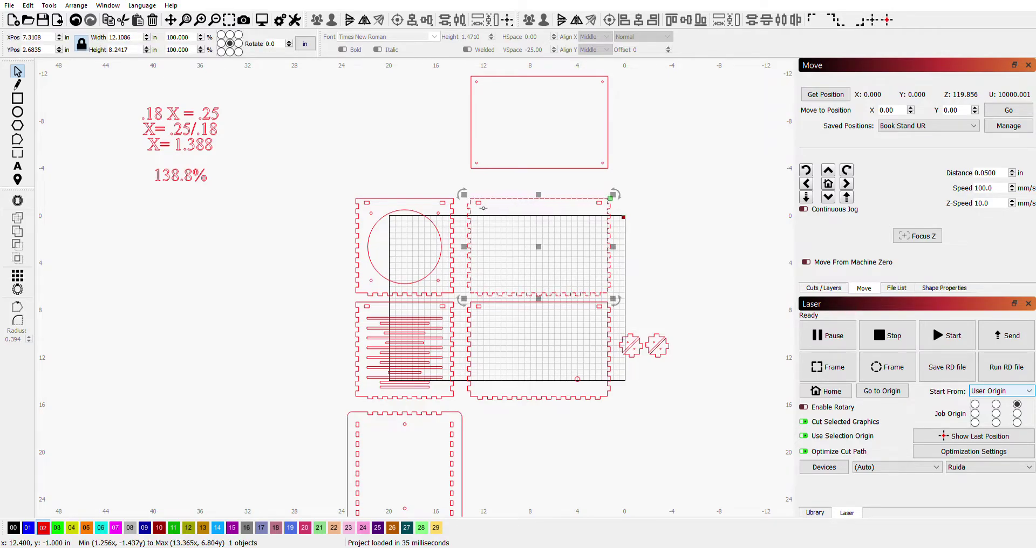
{"action": "left_click", "coordinate": [479, 204]}
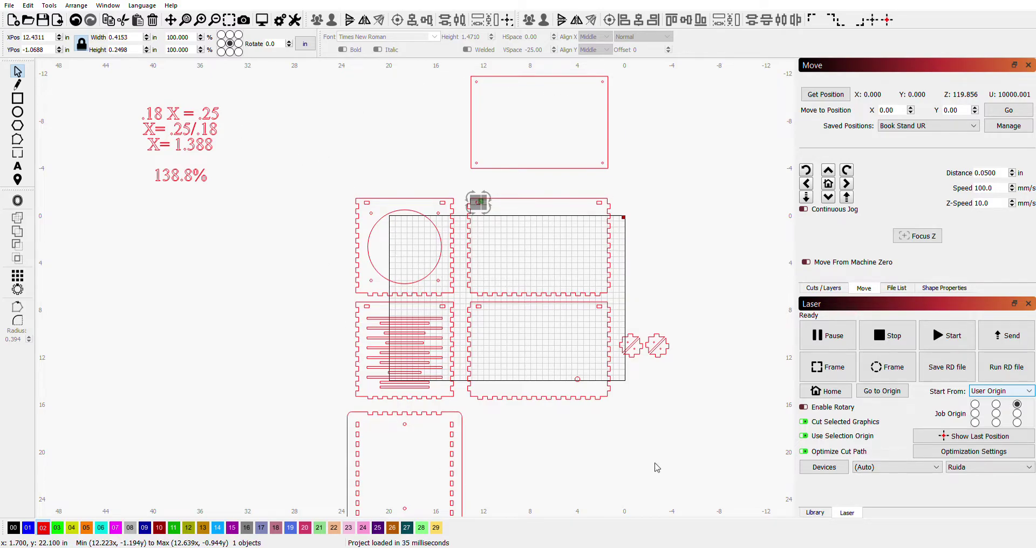
{"action": "scroll", "coordinate": [695, 387], "scroll_direction": "down", "scroll_amount": 2}
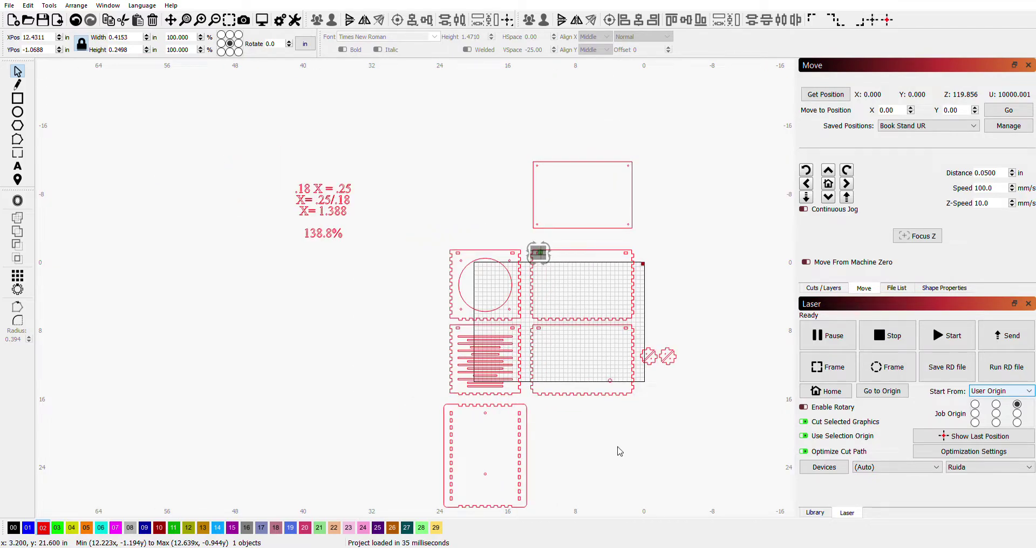
{"action": "left_click_drag", "start_coordinate": [632, 451], "coordinate": [611, 338]}
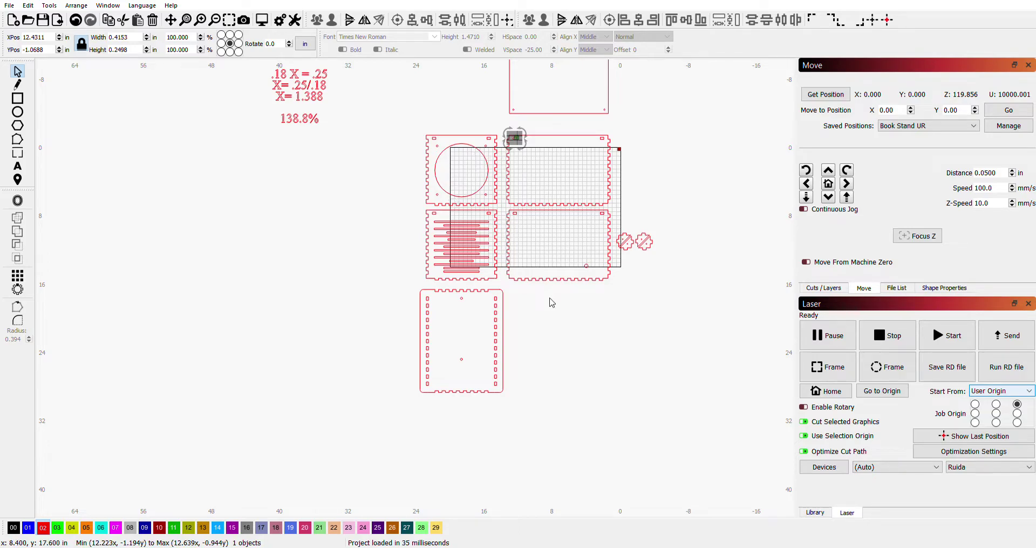
{"action": "scroll", "coordinate": [564, 326], "scroll_direction": "down", "scroll_amount": 2}
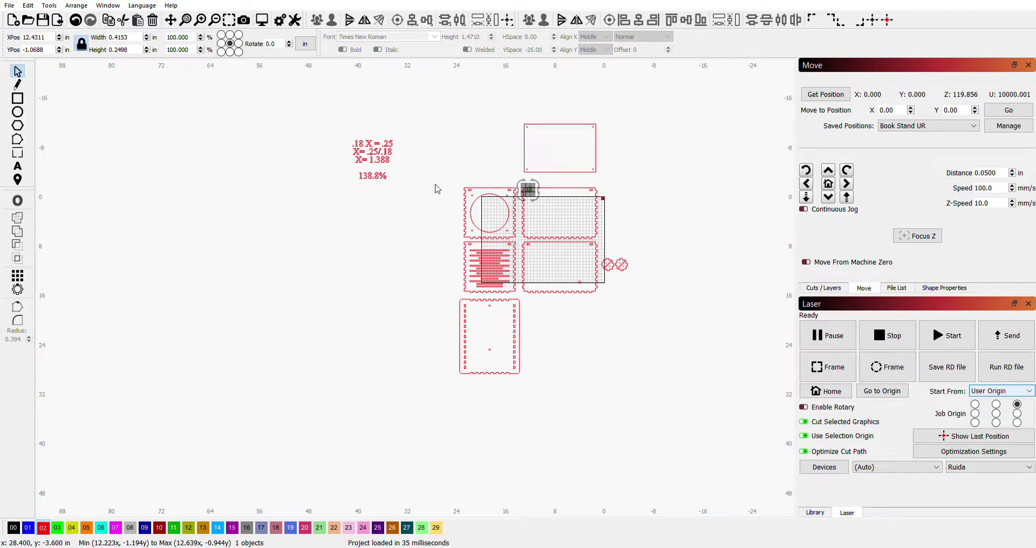
Delete the scale calculation note beside the enlarged layout.
{"action": "left_click", "coordinate": [465, 145]}
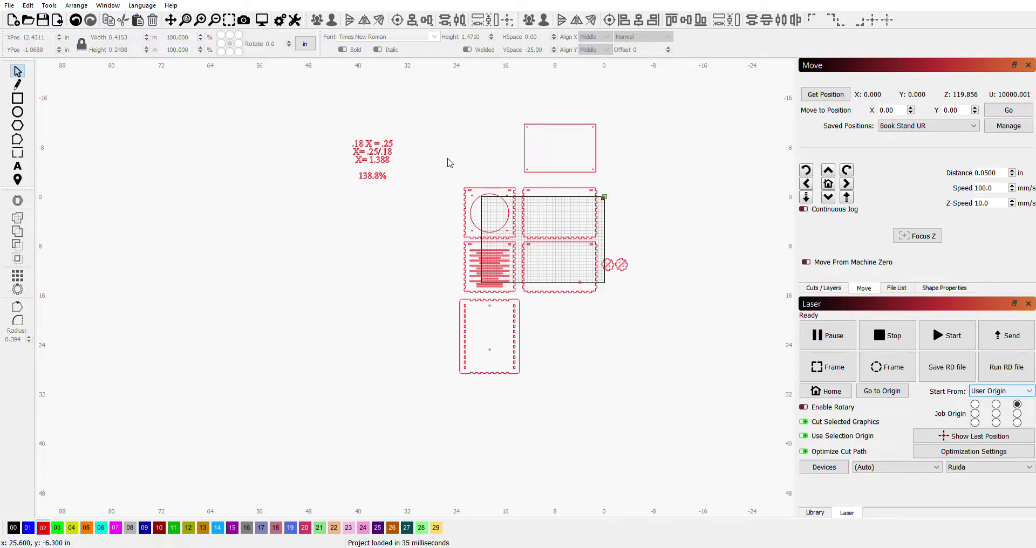
{"action": "left_click_drag", "start_coordinate": [304, 119], "coordinate": [448, 246]}
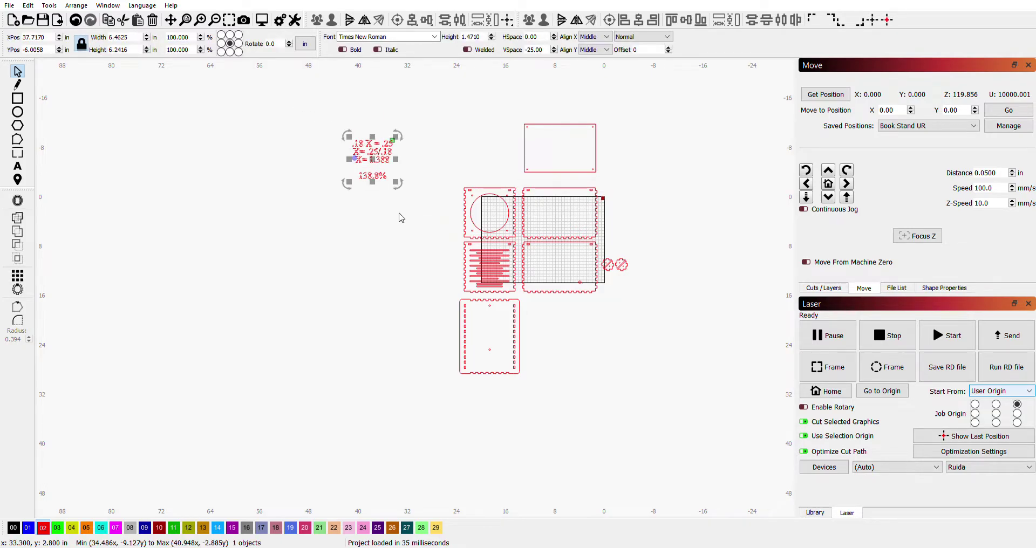
{"action": "left_click", "coordinate": [153, 21]}
Undo the note's deletion and the scaling of all the box parts.
{"action": "left_click", "coordinate": [76, 21]}
{"action": "left_click", "coordinate": [75, 21]}
{"action": "left_click", "coordinate": [76, 20]}
{"action": "left_click", "coordinate": [75, 21]}
{"action": "left_click", "coordinate": [75, 20]}
{"action": "left_click", "coordinate": [75, 20]}
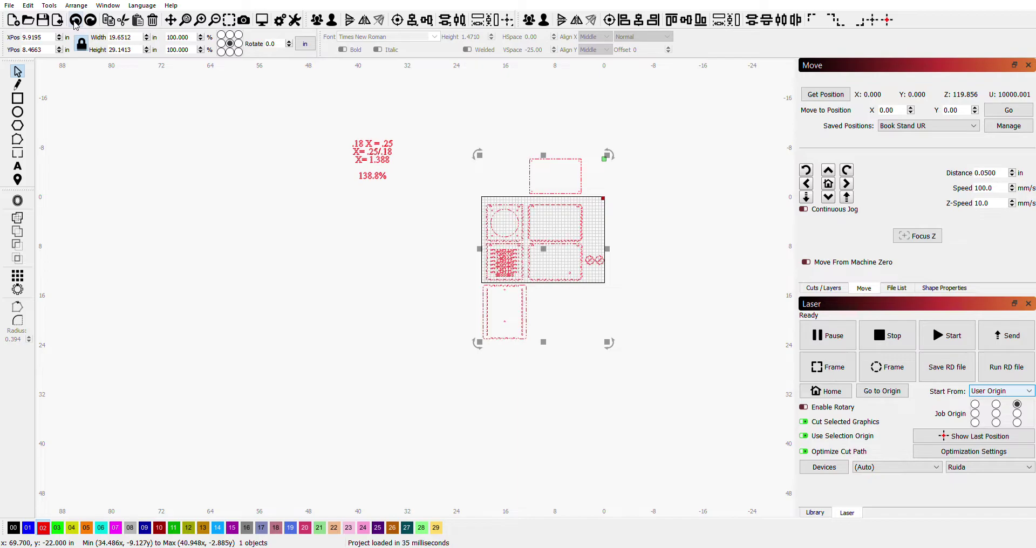
Remove the calculation text note from the empty area beside the original-size layout.
{"action": "left_click", "coordinate": [354, 223]}
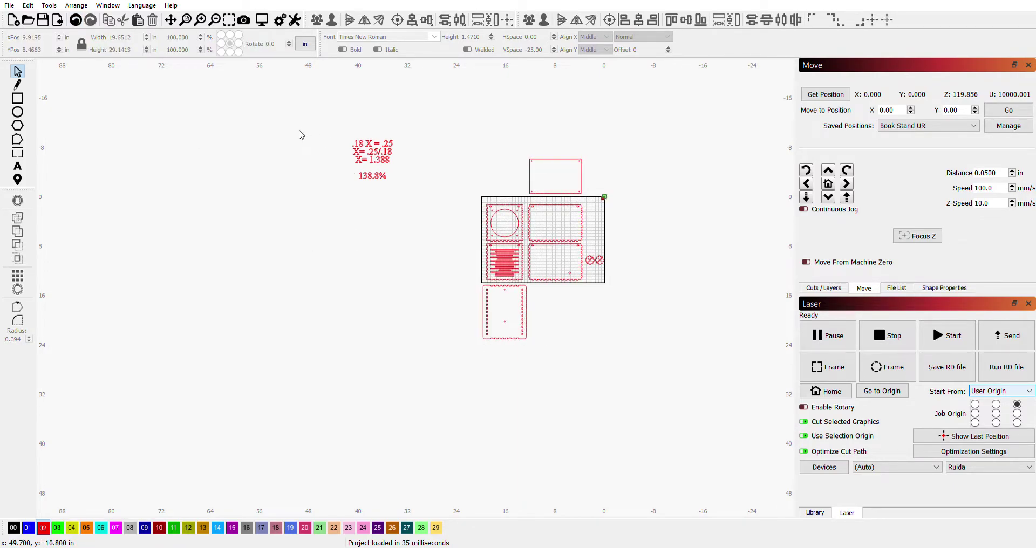
{"action": "left_click_drag", "start_coordinate": [304, 125], "coordinate": [422, 221]}
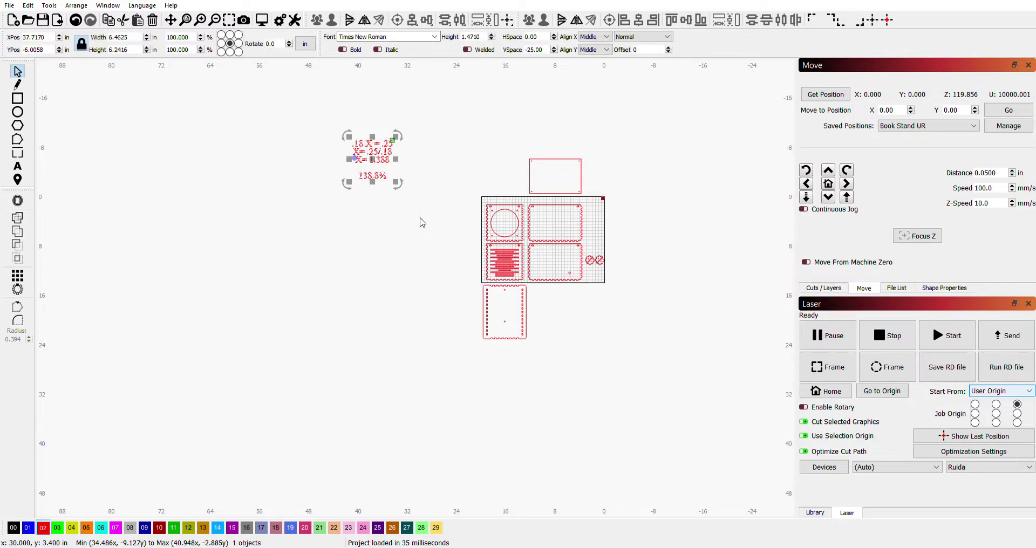
{"action": "left_click", "coordinate": [153, 20]}
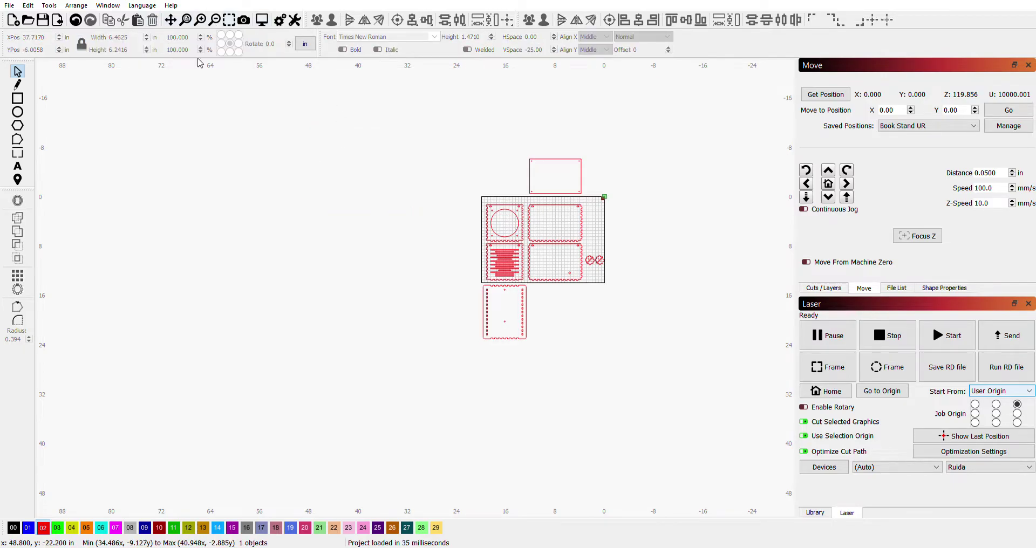
Select the blank upper panel's upper-left slot to read its original width and height, and deselect it.
{"action": "scroll", "coordinate": [583, 240], "scroll_direction": "up", "scroll_amount": 4}
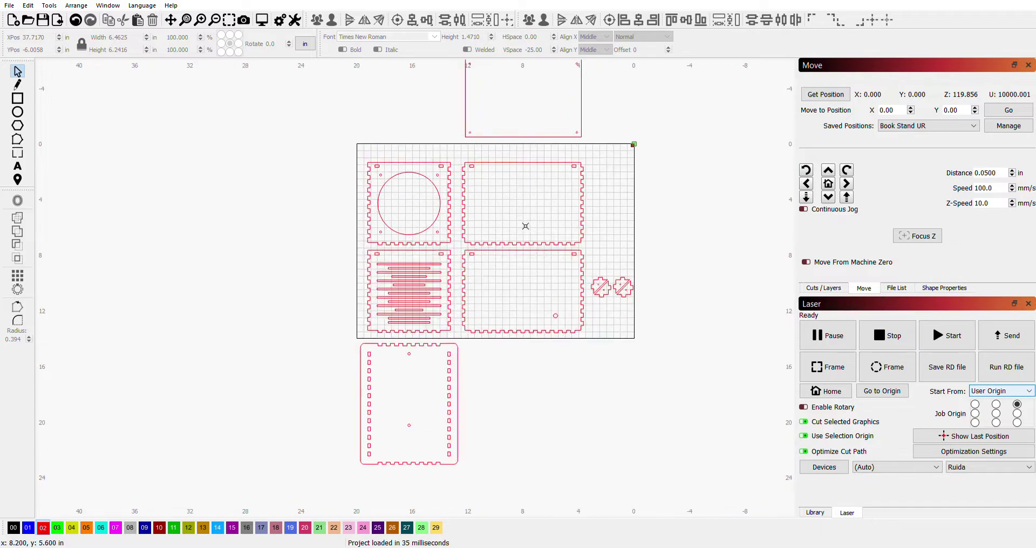
{"action": "scroll", "coordinate": [491, 205], "scroll_direction": "up", "scroll_amount": 2}
{"action": "scroll", "coordinate": [476, 200], "scroll_direction": "up", "scroll_amount": 1}
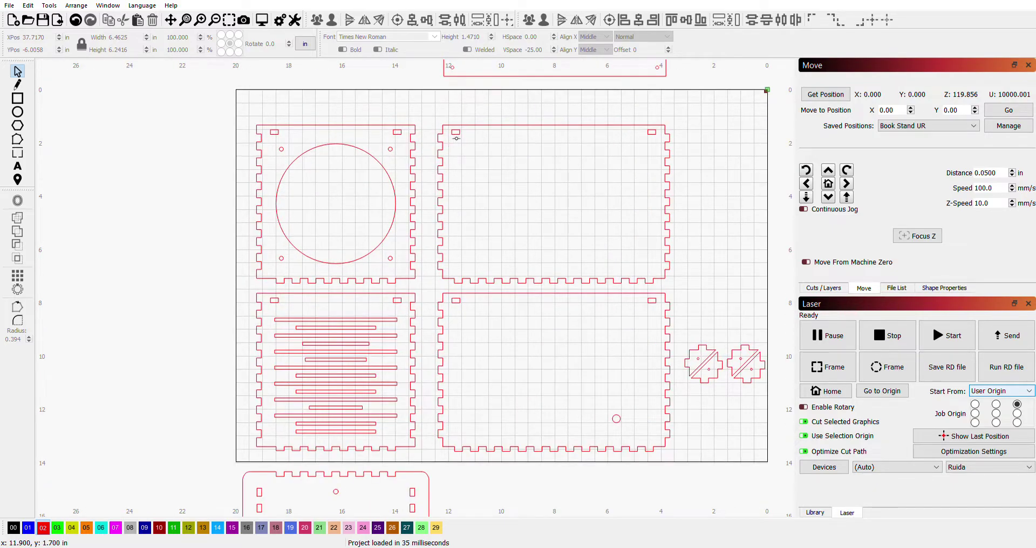
{"action": "left_click", "coordinate": [456, 138]}
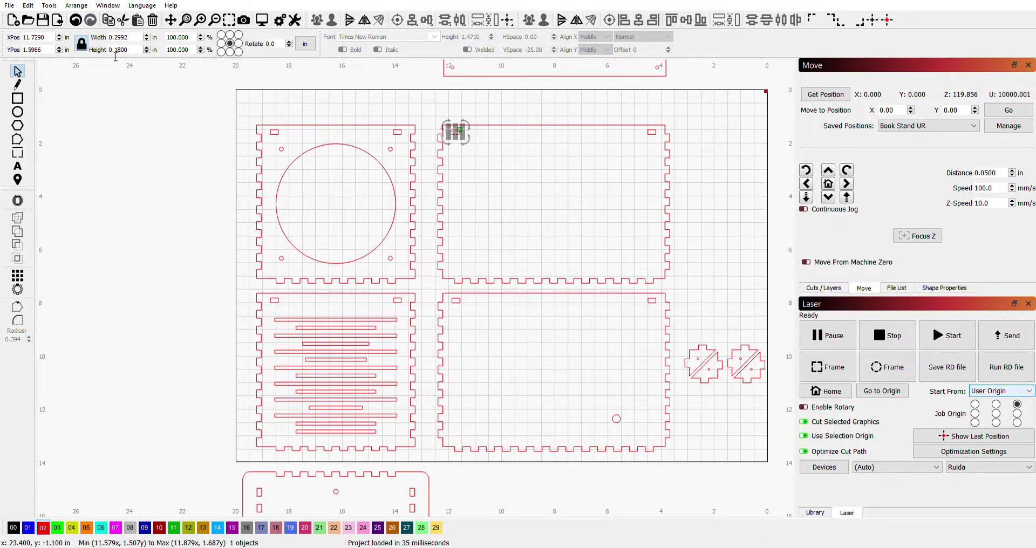
{"action": "scroll", "coordinate": [487, 219], "scroll_direction": "down", "scroll_amount": 1}
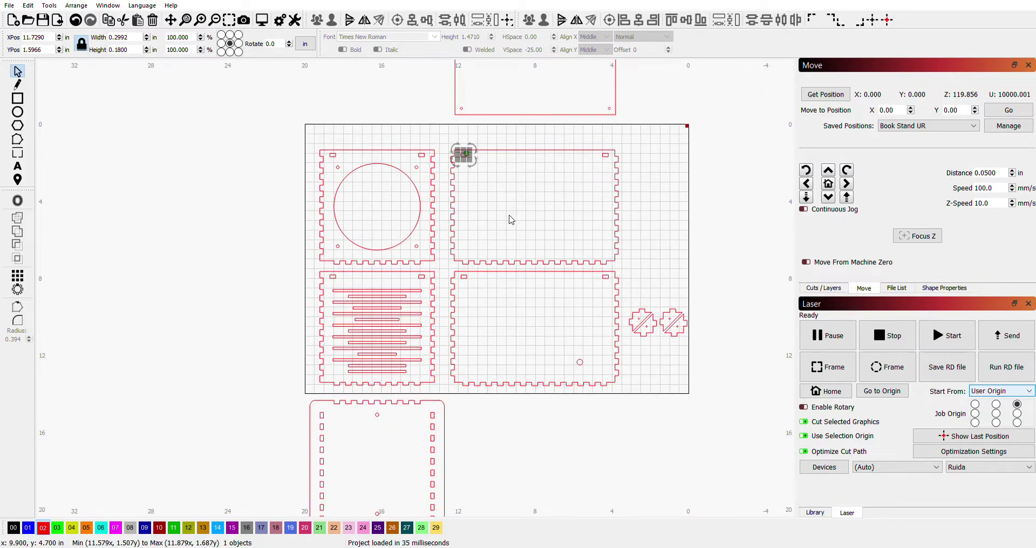
{"action": "left_click", "coordinate": [662, 175]}
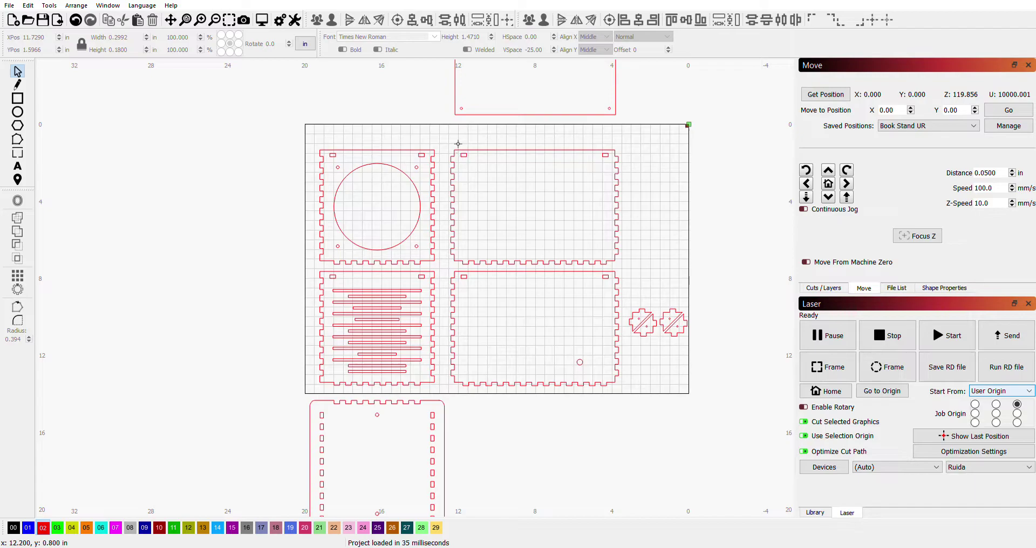
Move the slot about 0.4 in onto the panel's left edge to compare it with the tabs, and undo the move.
{"action": "left_click_drag", "start_coordinate": [465, 158], "coordinate": [458, 156]}
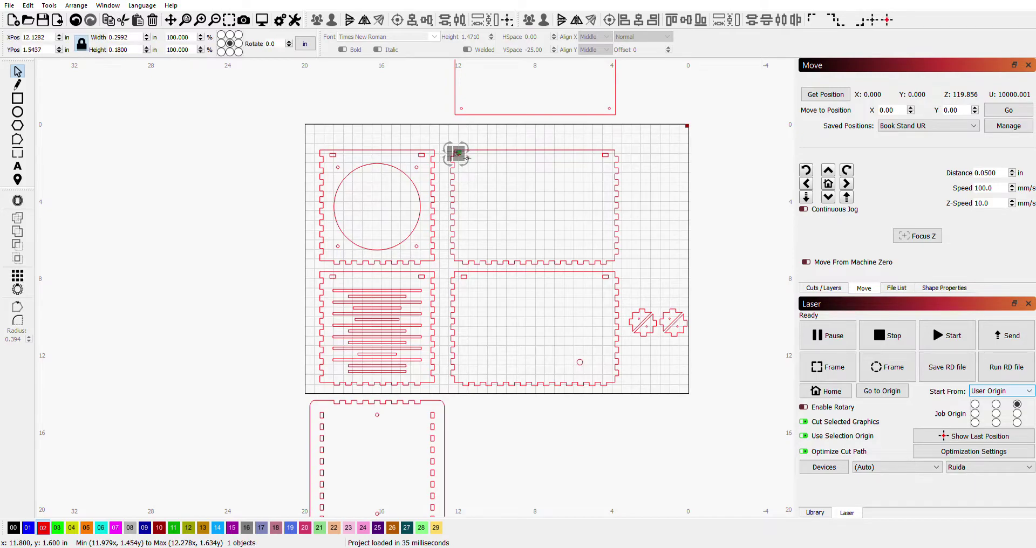
{"action": "scroll", "coordinate": [503, 178], "scroll_direction": "up", "scroll_amount": 5}
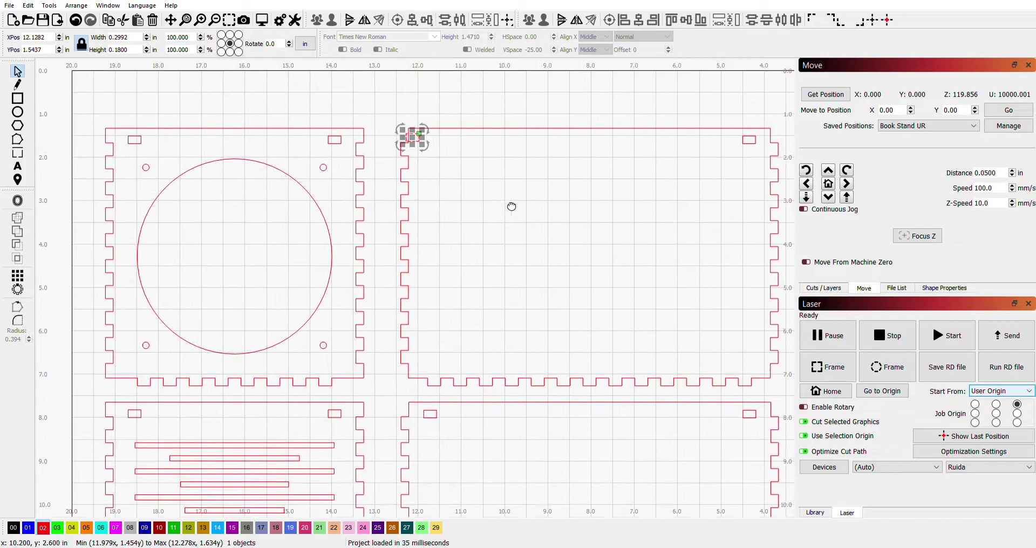
{"action": "left_click", "coordinate": [532, 237]}
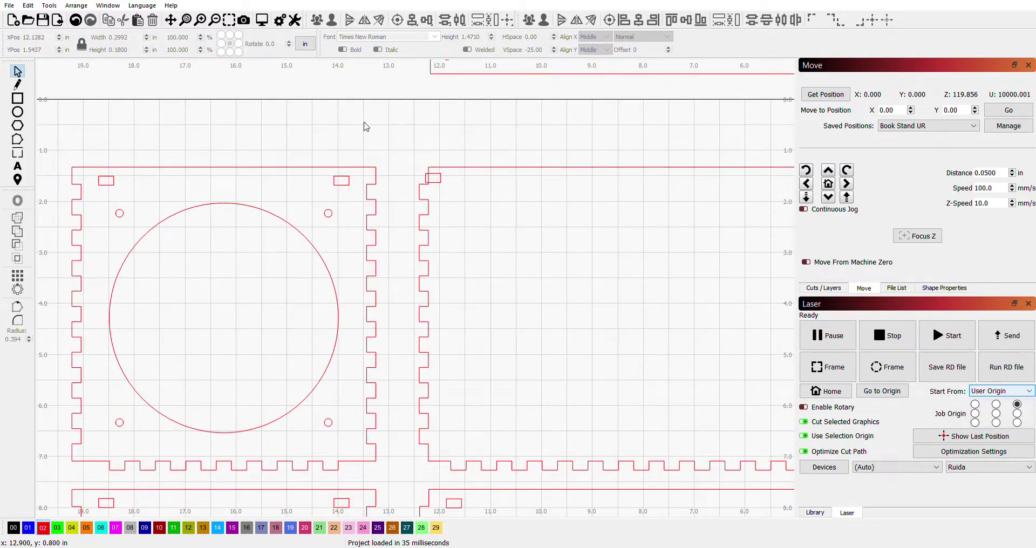
{"action": "left_click", "coordinate": [73, 18]}
{"action": "left_click", "coordinate": [75, 19]}
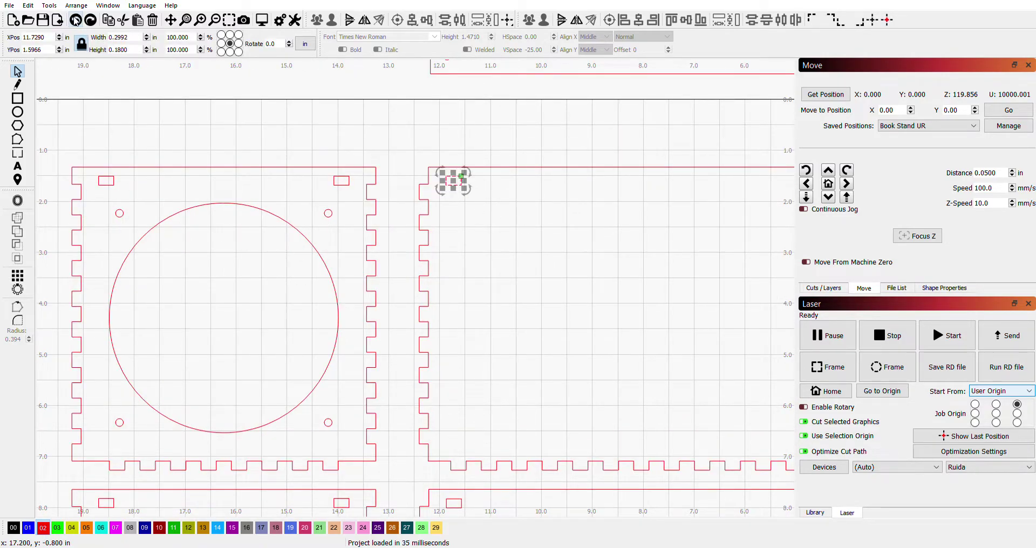
{"action": "left_click", "coordinate": [495, 230]}
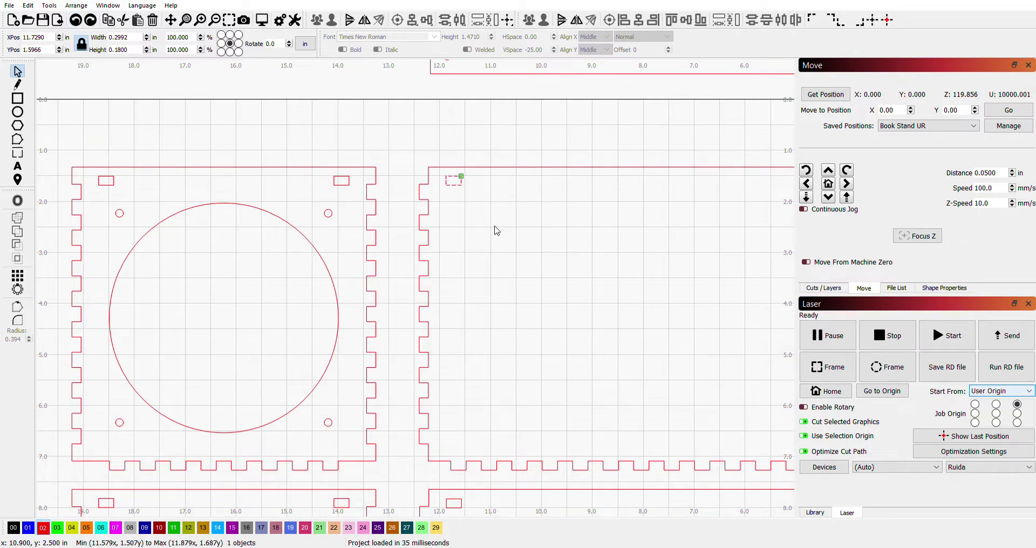
Try setting the upper-left slot's height to 0.25 in with the aspect ratio locked, and undo the resize.
{"action": "left_click", "coordinate": [459, 189]}
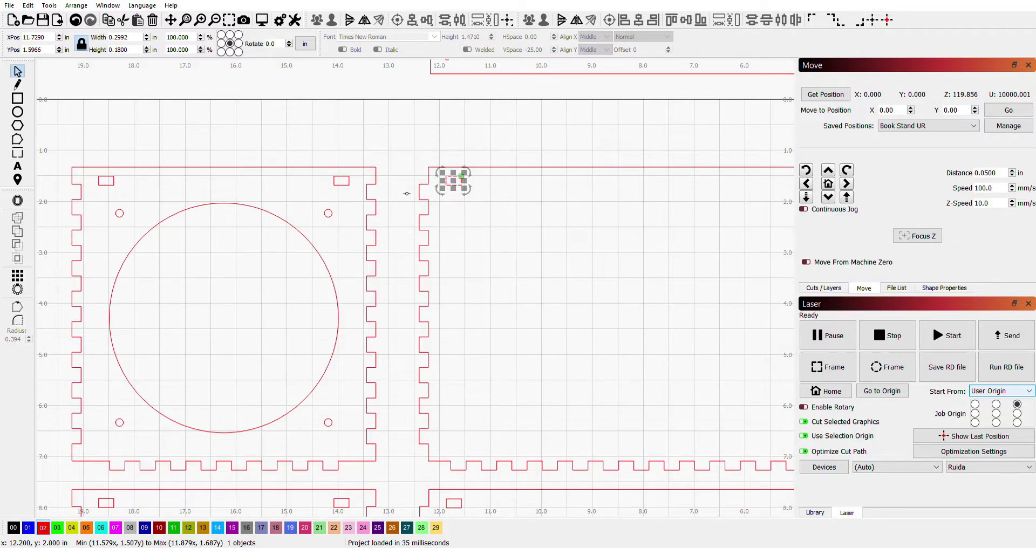
{"action": "double_click", "coordinate": [136, 52]}
{"action": "type", "text": "."}
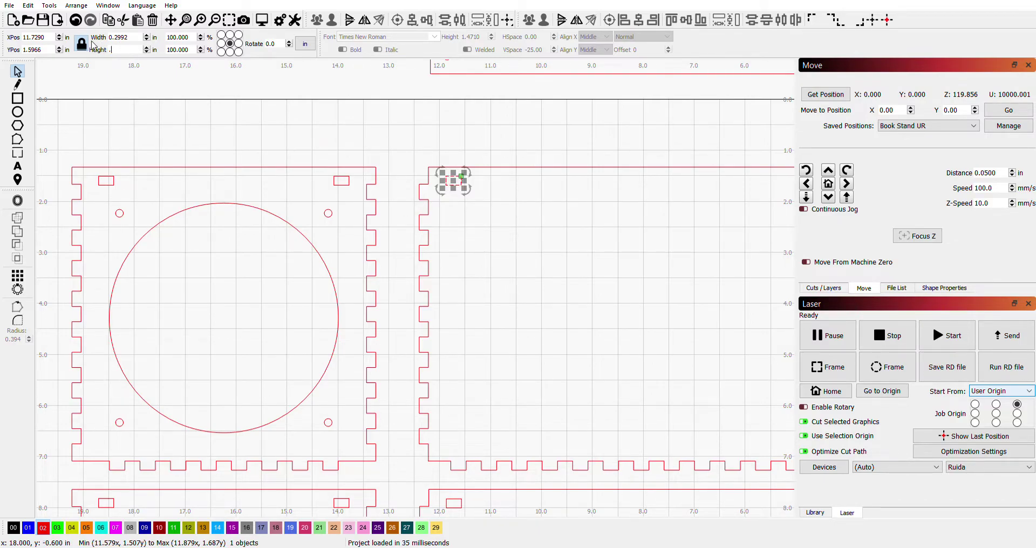
{"action": "type", "text": "25"}
{"action": "key", "text": "Return"}
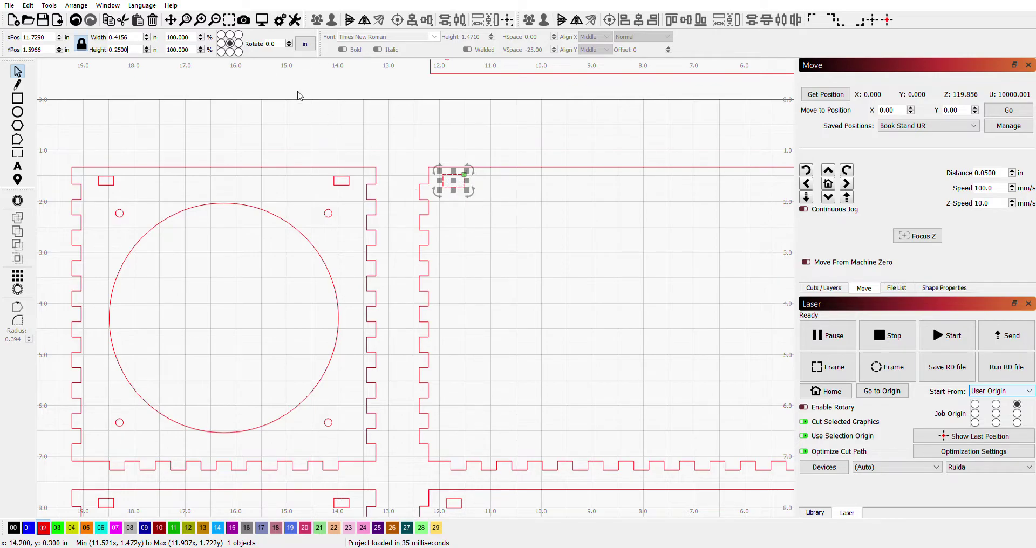
{"action": "left_click", "coordinate": [72, 21]}
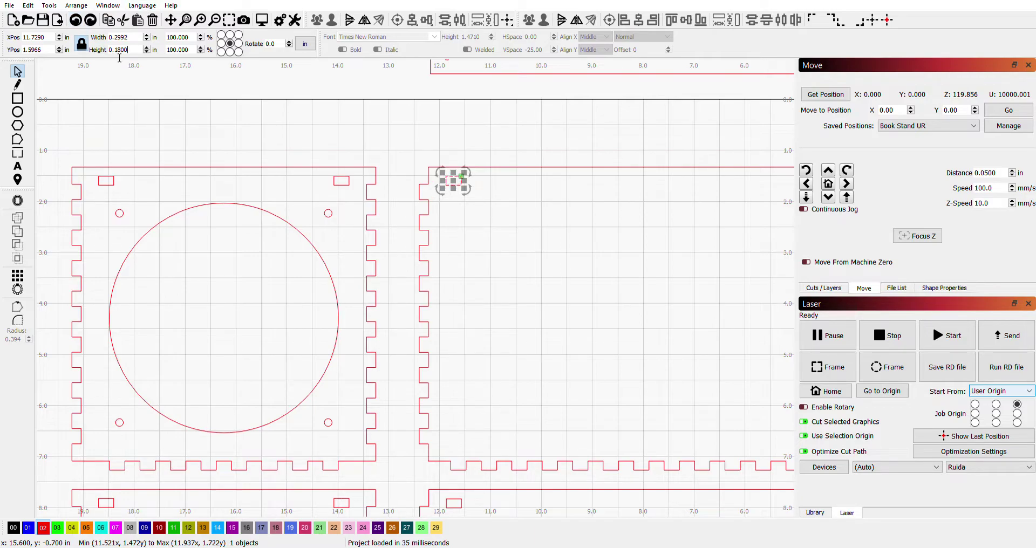
Unlock the aspect ratio and set only the upper-left slot's height to 0.25 in, keeping its width, and deselect it.
{"action": "left_click", "coordinate": [81, 43]}
{"action": "scroll", "coordinate": [571, 335], "scroll_direction": "down", "scroll_amount": 2}
{"action": "left_click_drag", "start_coordinate": [618, 361], "coordinate": [437, 281]}
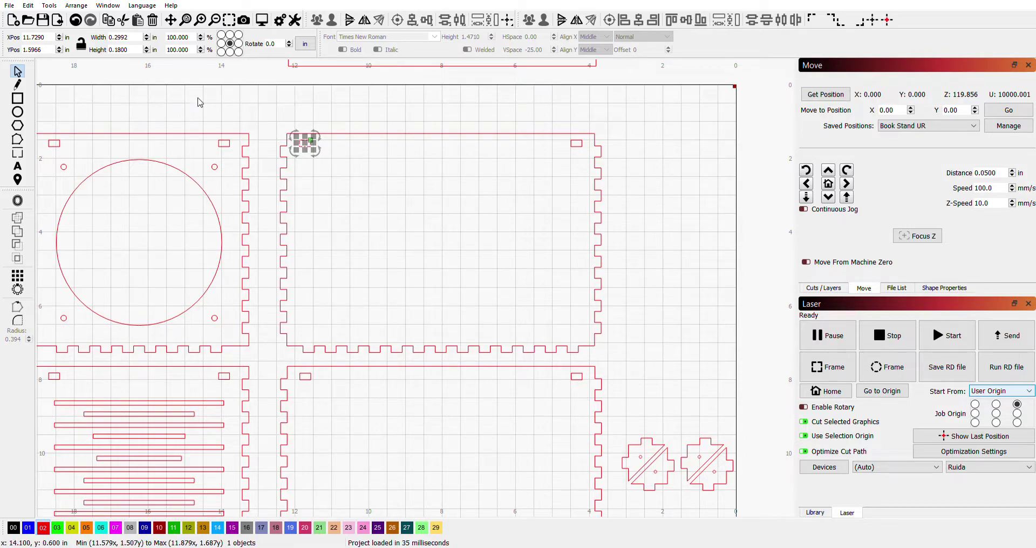
{"action": "triple_click", "coordinate": [139, 56]}
{"action": "left_click", "coordinate": [81, 43]}
{"action": "type", "text": ".25"}
{"action": "key", "text": "Return"}
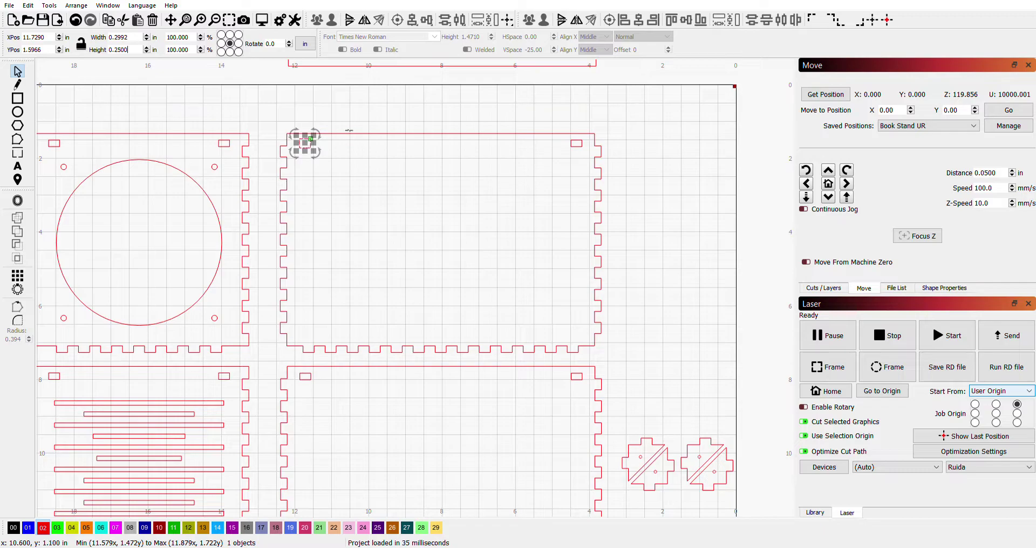
{"action": "left_click", "coordinate": [349, 130]}
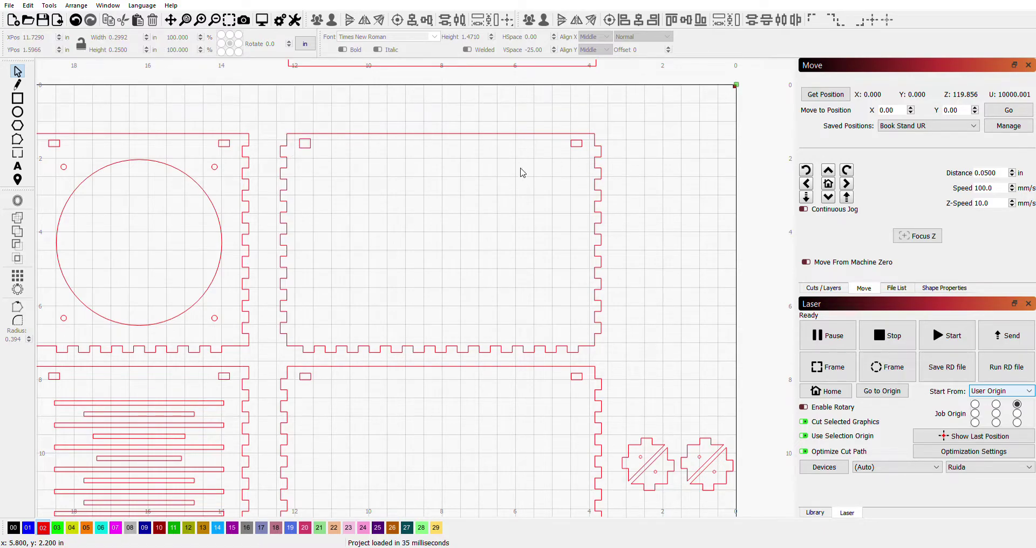
Set the height of the blank upper panel's upper-right slot to 0.25 in, keeping its width, and deselect it.
{"action": "left_click", "coordinate": [577, 146]}
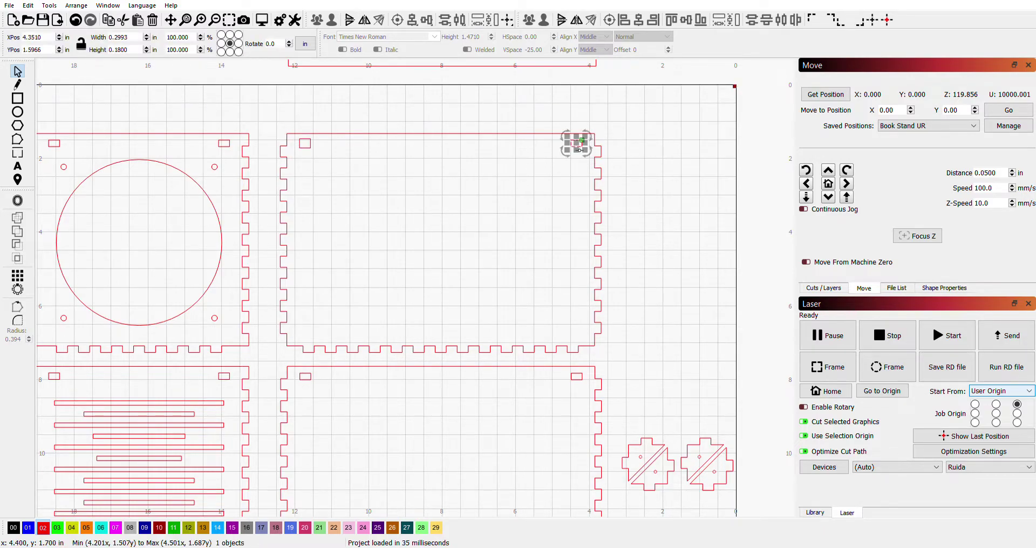
{"action": "double_click", "coordinate": [134, 50]}
{"action": "type", "text": ".25"}
{"action": "key", "text": "Return"}
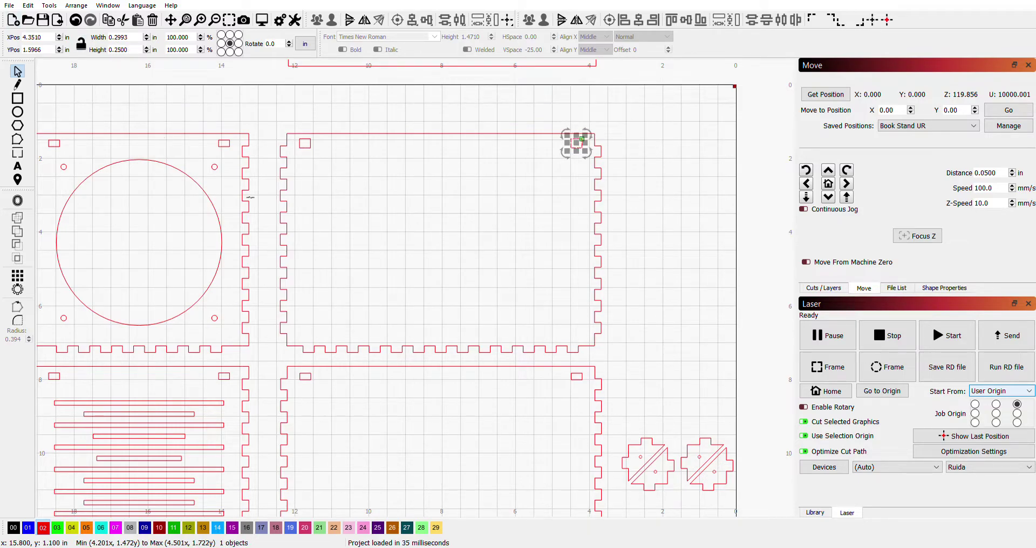
{"action": "left_click", "coordinate": [378, 249]}
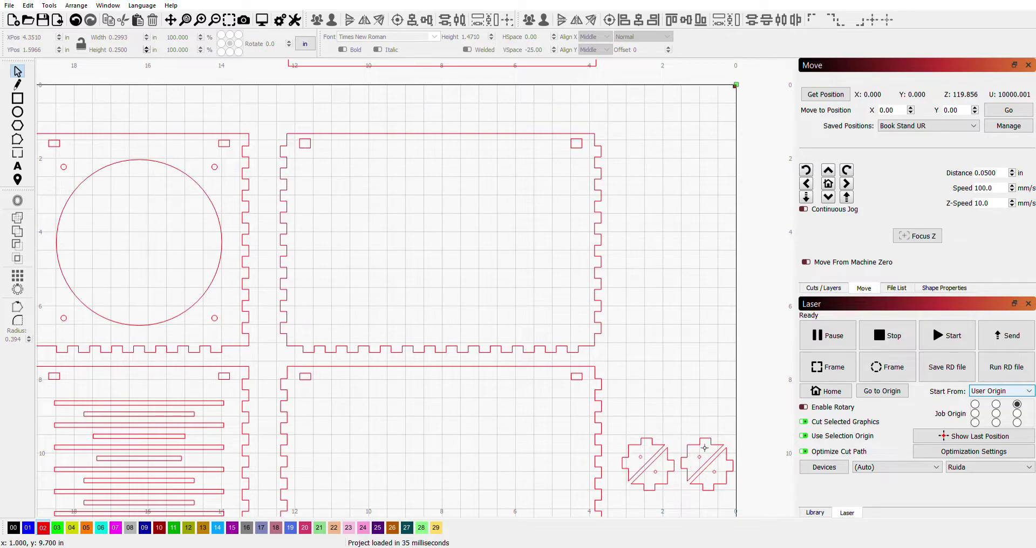
Draw a rectangle about 0.30 by 0.18 in over the leftmost tab on the lower edge of the panel with one round hole.
{"action": "left_click_drag", "start_coordinate": [658, 458], "coordinate": [511, 315]}
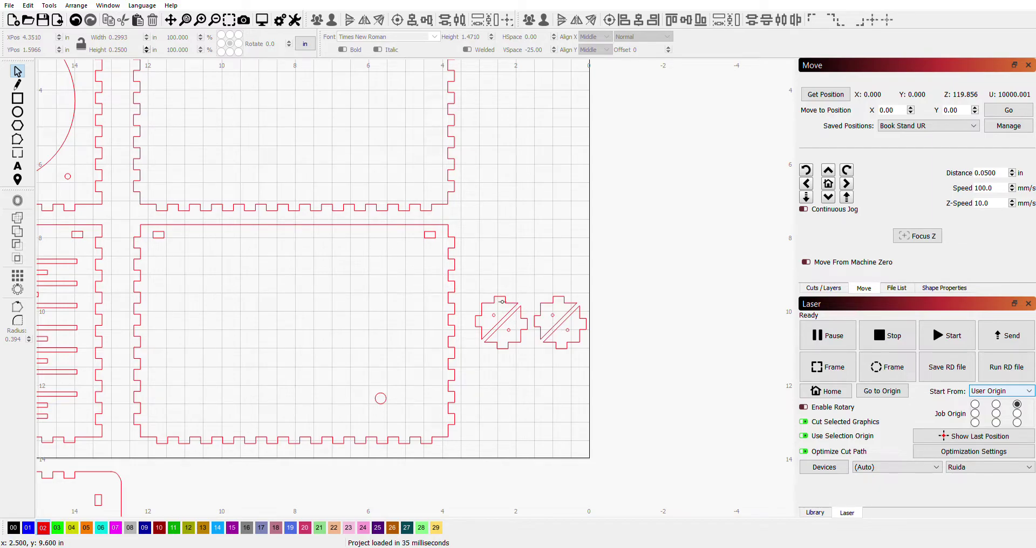
{"action": "scroll", "coordinate": [330, 229], "scroll_direction": "down", "scroll_amount": 4}
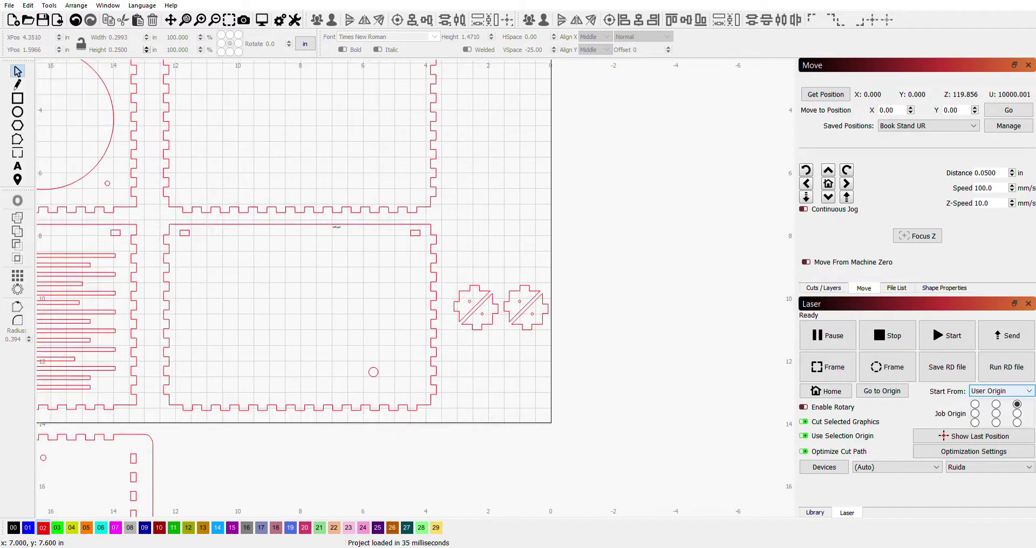
{"action": "scroll", "coordinate": [331, 229], "scroll_direction": "down", "scroll_amount": 1}
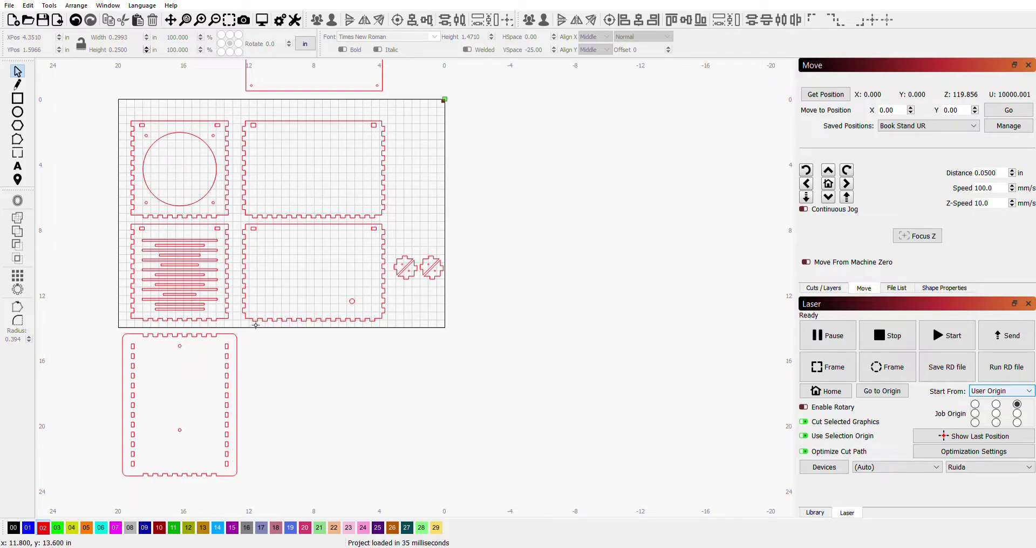
{"action": "scroll", "coordinate": [257, 325], "scroll_direction": "up", "scroll_amount": 10}
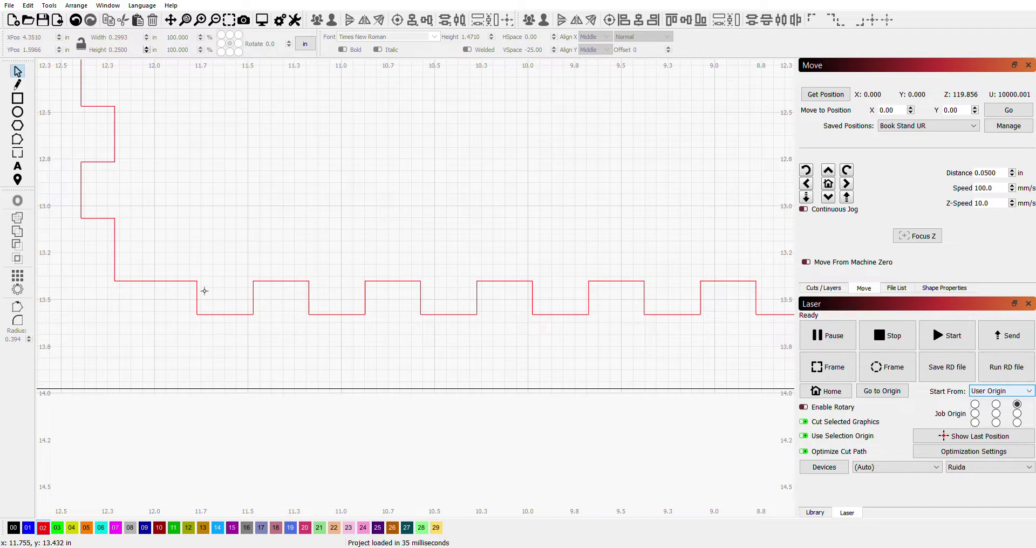
{"action": "scroll", "coordinate": [214, 352], "scroll_direction": "down", "scroll_amount": 6}
{"action": "left_click_drag", "start_coordinate": [289, 376], "coordinate": [303, 358]}
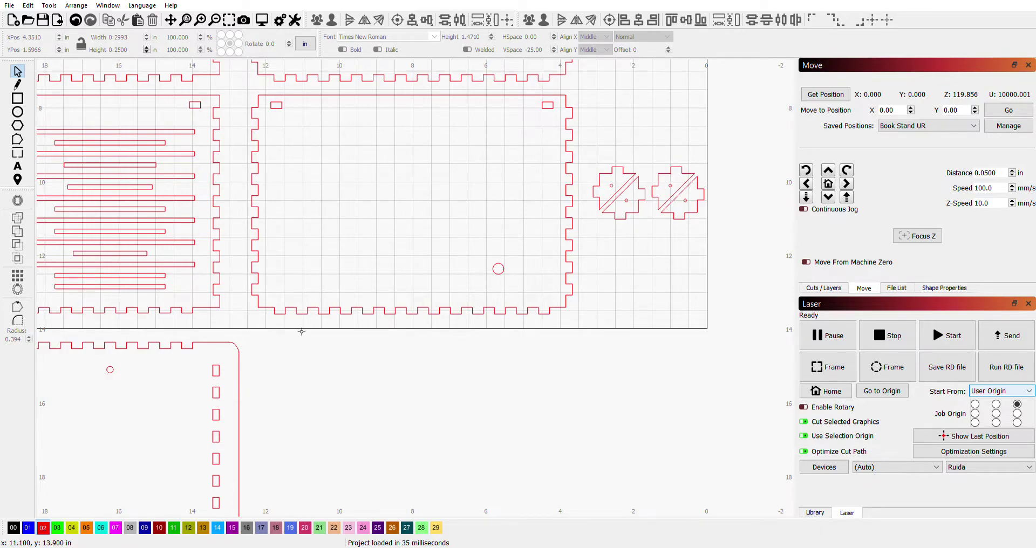
{"action": "scroll", "coordinate": [300, 331], "scroll_direction": "up", "scroll_amount": 6}
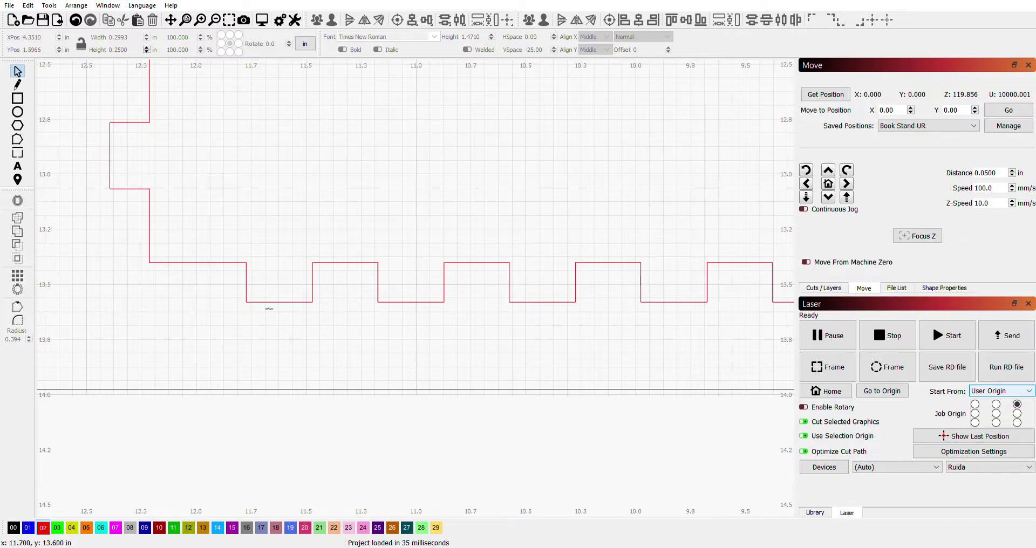
{"action": "left_click", "coordinate": [18, 102]}
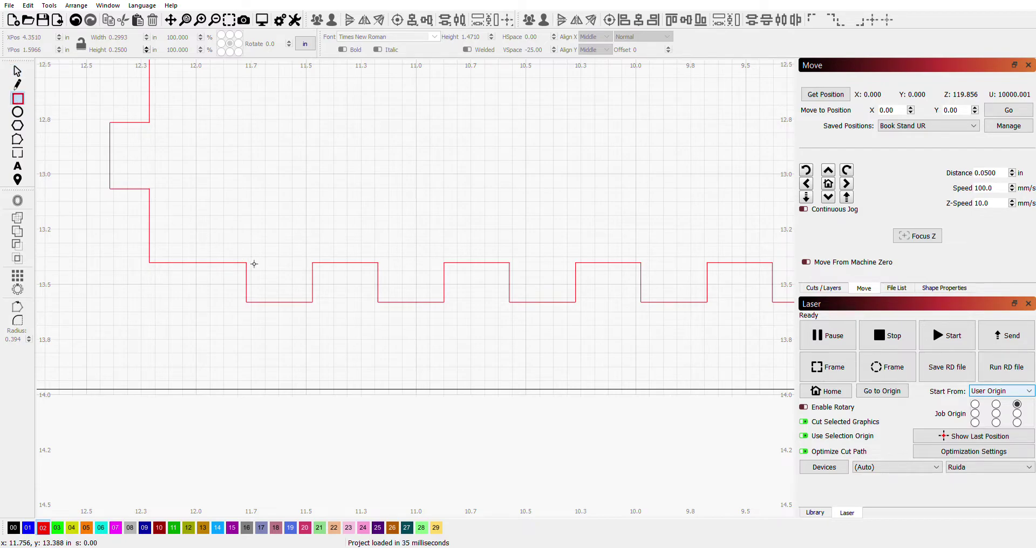
{"action": "left_click_drag", "start_coordinate": [253, 267], "coordinate": [319, 302]}
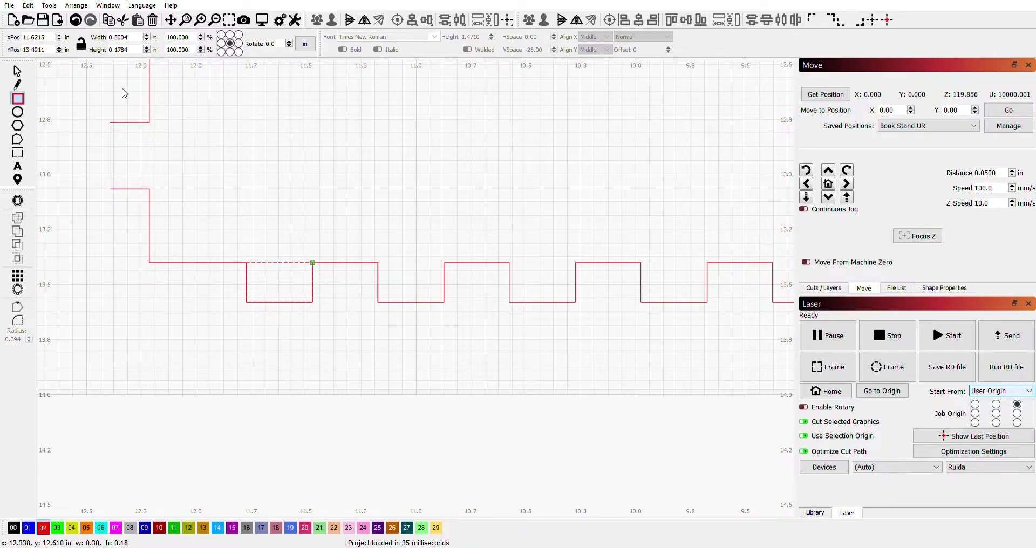
Set the new rectangle's height to 0.25 in, keeping its width.
{"action": "key", "text": "ctrl+a"}
{"action": "type", "text": ".2"}
{"action": "key", "text": "Return"}
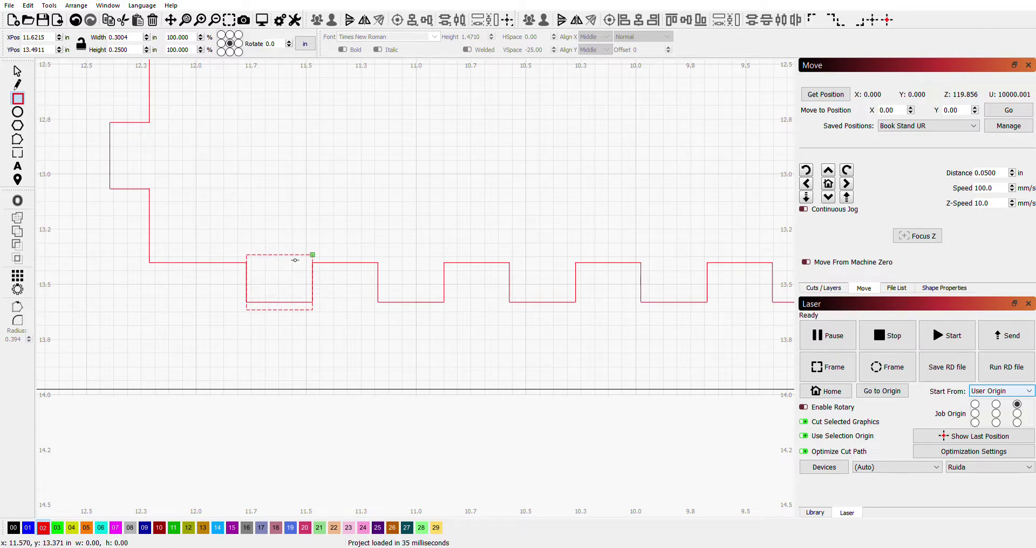
{"action": "key", "text": "Return"}
Nudge the rectangle vertically until its upper edge lines up with the base of the tab, at Y position 13.5311 in.
{"action": "key", "text": "Up"}
{"action": "key", "text": "Up"}
{"action": "key", "text": "Up"}
{"action": "key", "text": "Up"}
{"action": "key", "text": "Up"}
{"action": "key", "text": "Up"}
{"action": "key", "text": "Up"}
{"action": "key", "text": "Up"}
{"action": "key", "text": "Up"}
{"action": "key", "text": "Up"}
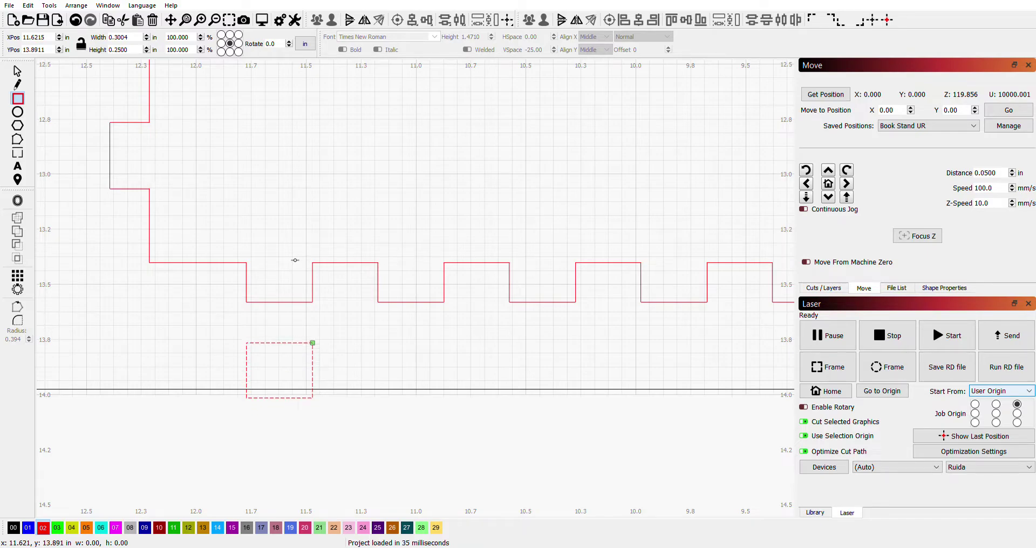
{"action": "key", "text": "Up"}
{"action": "key", "text": "Up"}
{"action": "key", "text": "Up"}
{"action": "key", "text": "Up"}
{"action": "key", "text": "Up"}
{"action": "key", "text": "Up"}
{"action": "key", "text": "Up"}
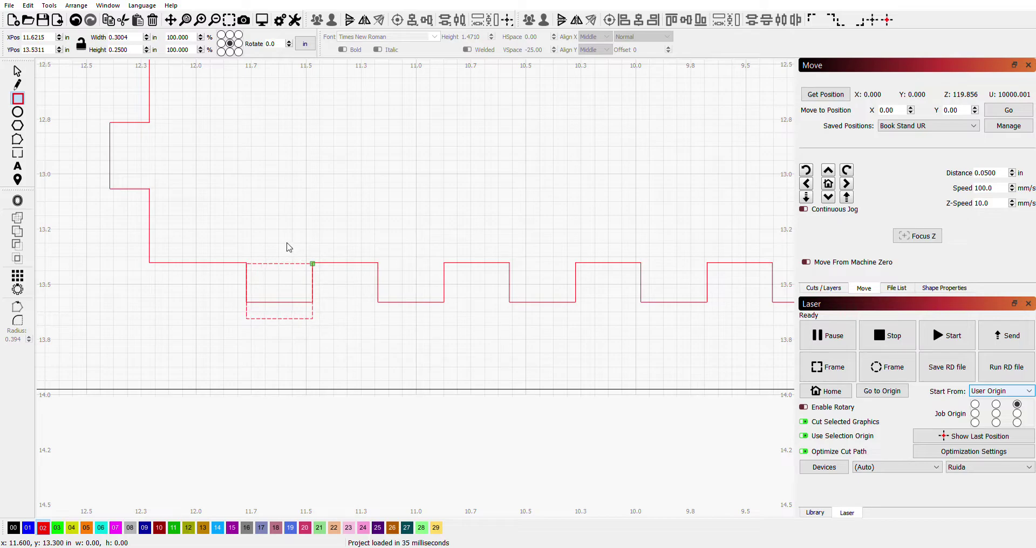
Assign the reference rectangle to black layer 00 and deselect it.
{"action": "left_click", "coordinate": [12, 527]}
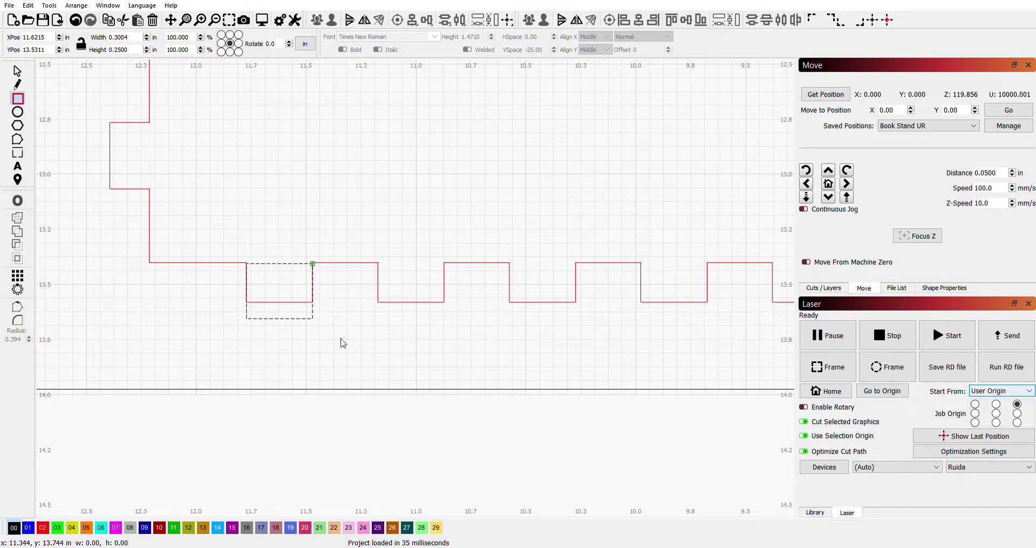
{"action": "left_click", "coordinate": [16, 71]}
{"action": "left_click", "coordinate": [368, 342]}
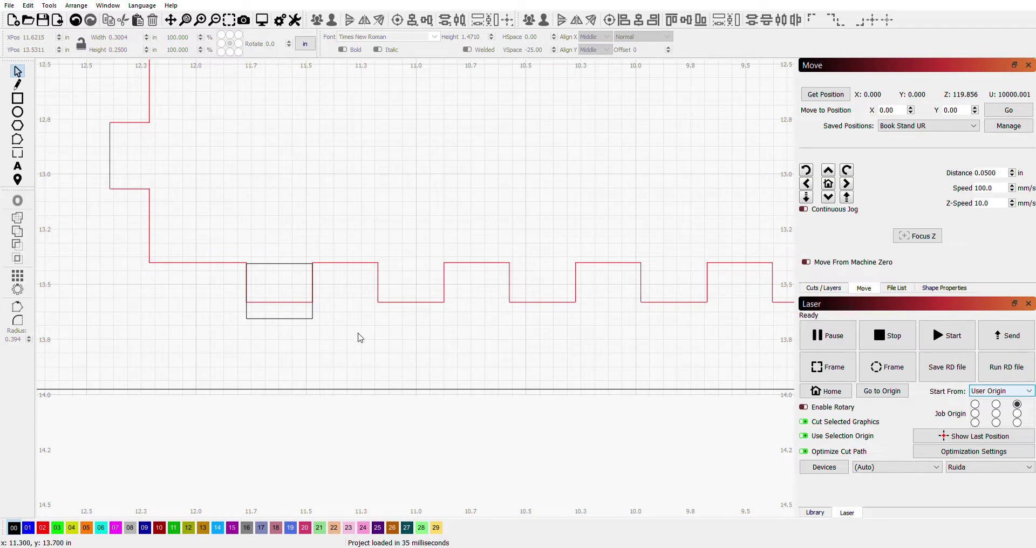
Try to edit the nodes of the grouped panel with the round hole.
{"action": "scroll", "coordinate": [377, 340], "scroll_direction": "down", "scroll_amount": 5}
{"action": "scroll", "coordinate": [461, 366], "scroll_direction": "down", "scroll_amount": 2}
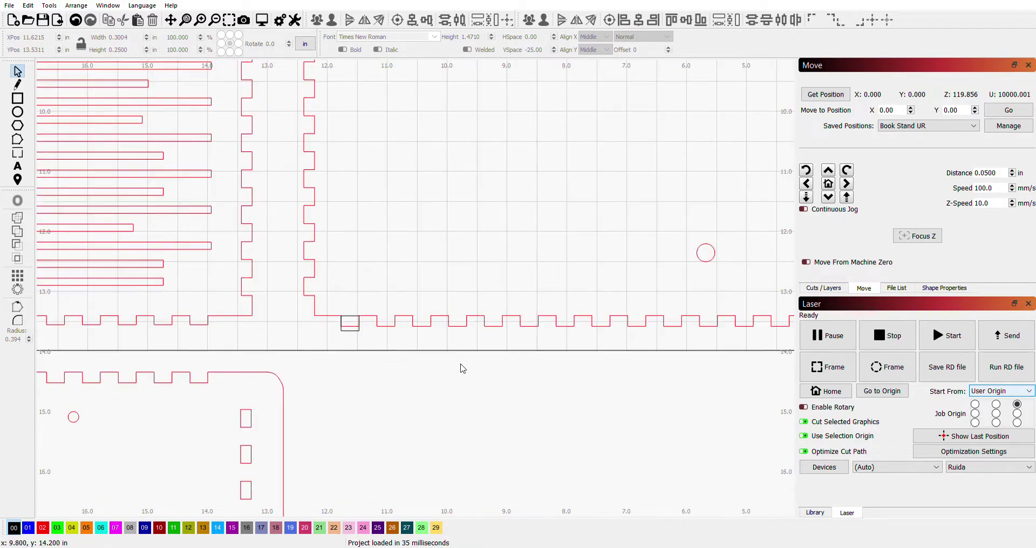
{"action": "scroll", "coordinate": [282, 328], "scroll_direction": "down", "scroll_amount": 3}
{"action": "scroll", "coordinate": [285, 325], "scroll_direction": "down", "scroll_amount": 1}
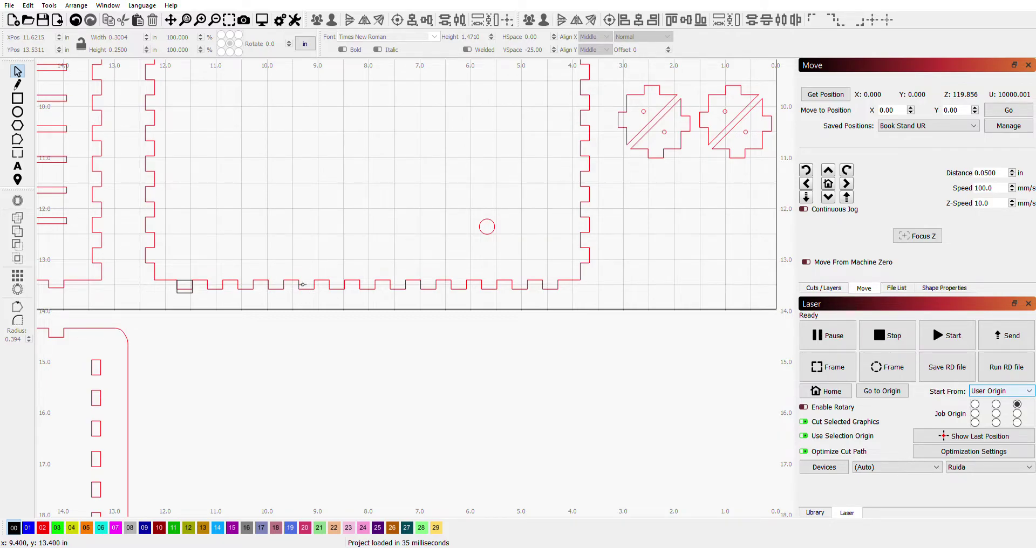
{"action": "left_click", "coordinate": [302, 284]}
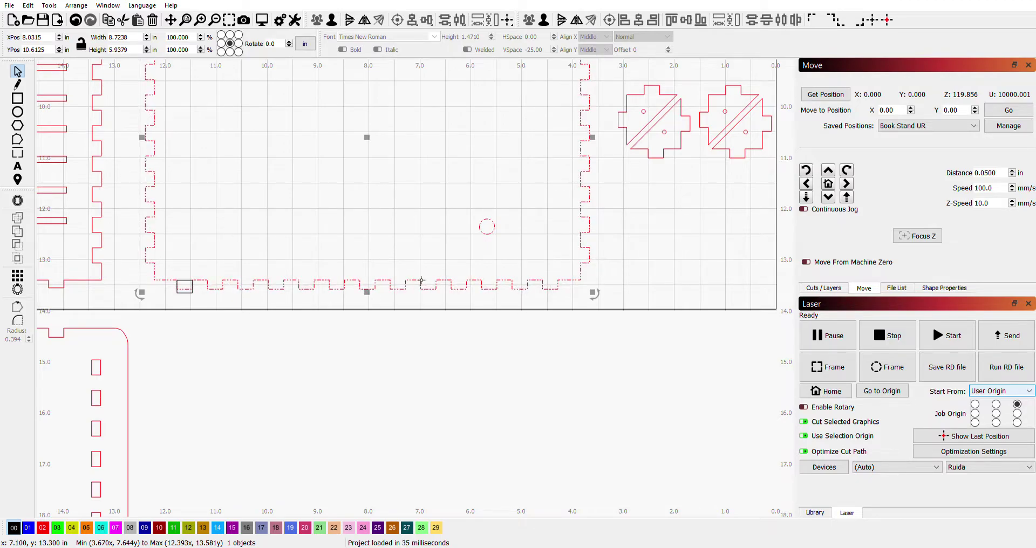
{"action": "left_click", "coordinate": [18, 141]}
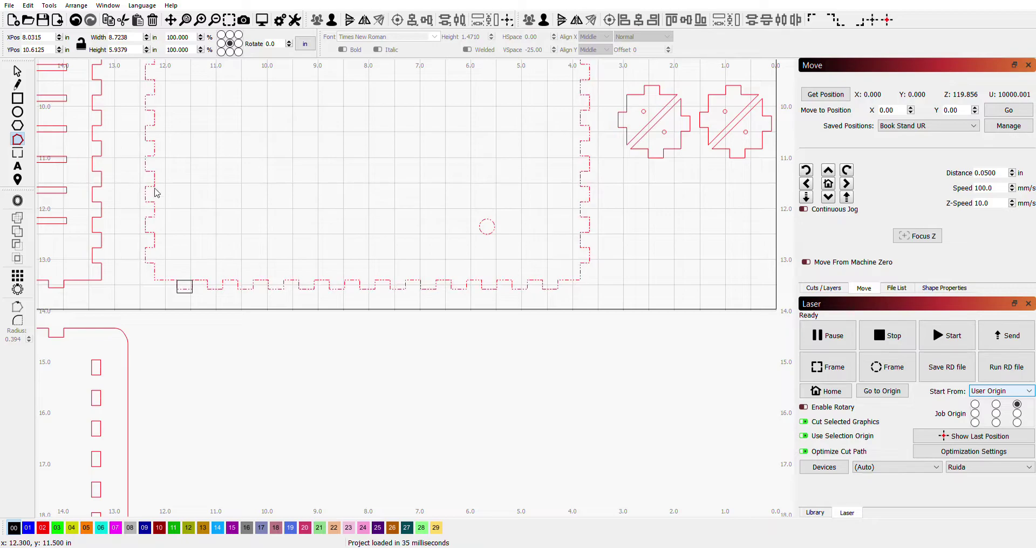
{"action": "scroll", "coordinate": [360, 229], "scroll_direction": "down", "scroll_amount": 2}
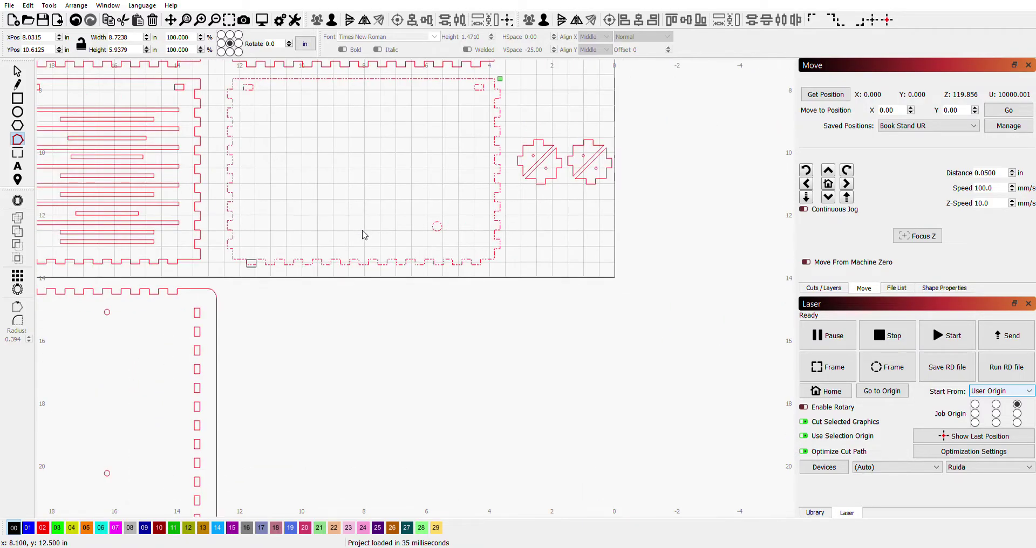
{"action": "left_click", "coordinate": [17, 72]}
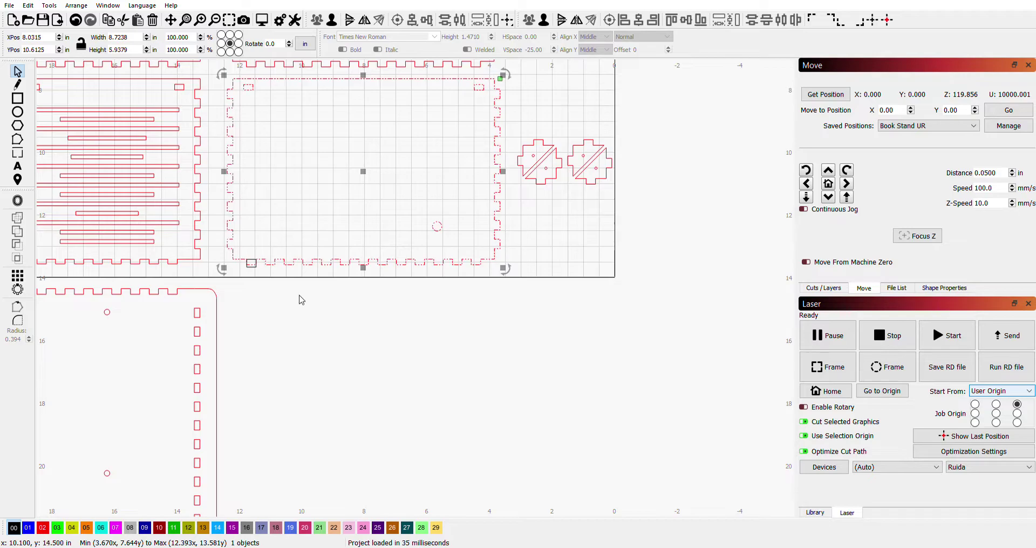
Ungroup the panel with the round hole and deselect its parts.
{"action": "left_click", "coordinate": [317, 263]}
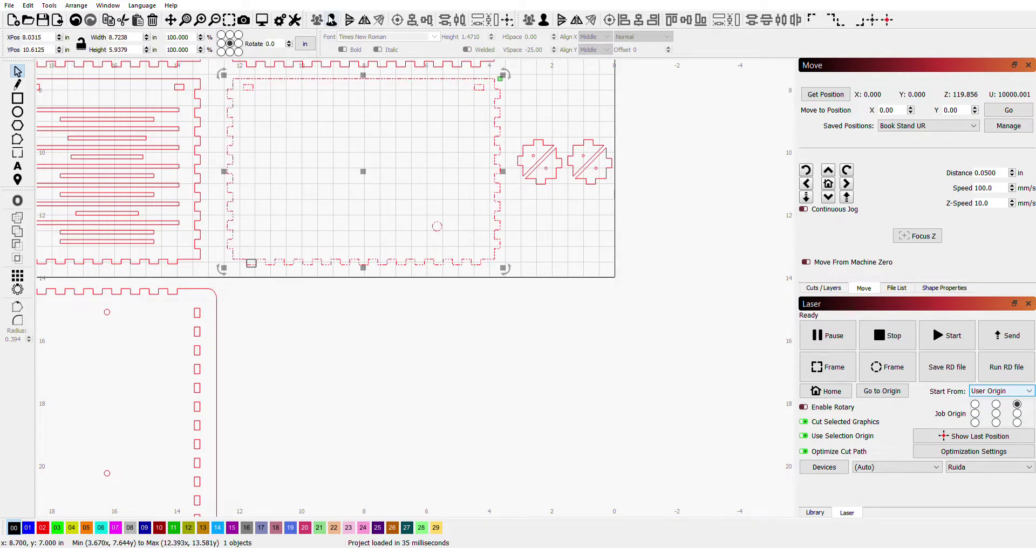
{"action": "left_click", "coordinate": [334, 21]}
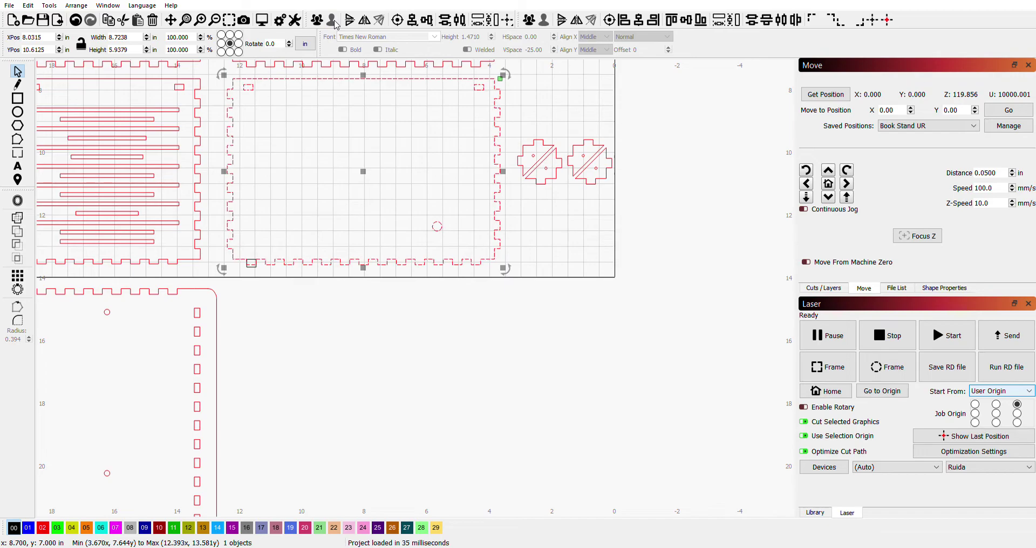
{"action": "left_click", "coordinate": [377, 240]}
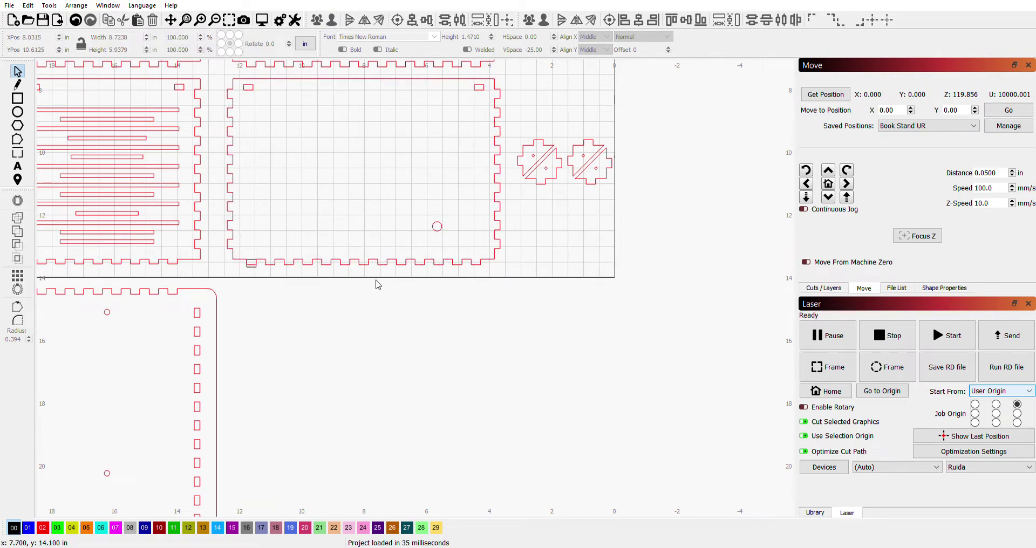
Select only that panel's outline and open it for node editing, examining the nodes of the lower tabs beside the reference rectangle.
{"action": "left_click", "coordinate": [380, 269]}
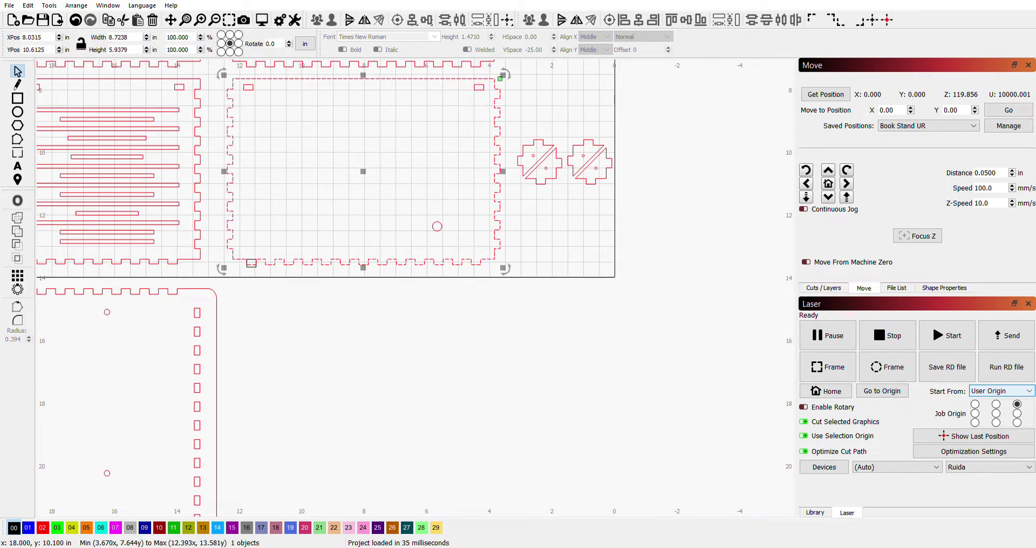
{"action": "left_click", "coordinate": [17, 140]}
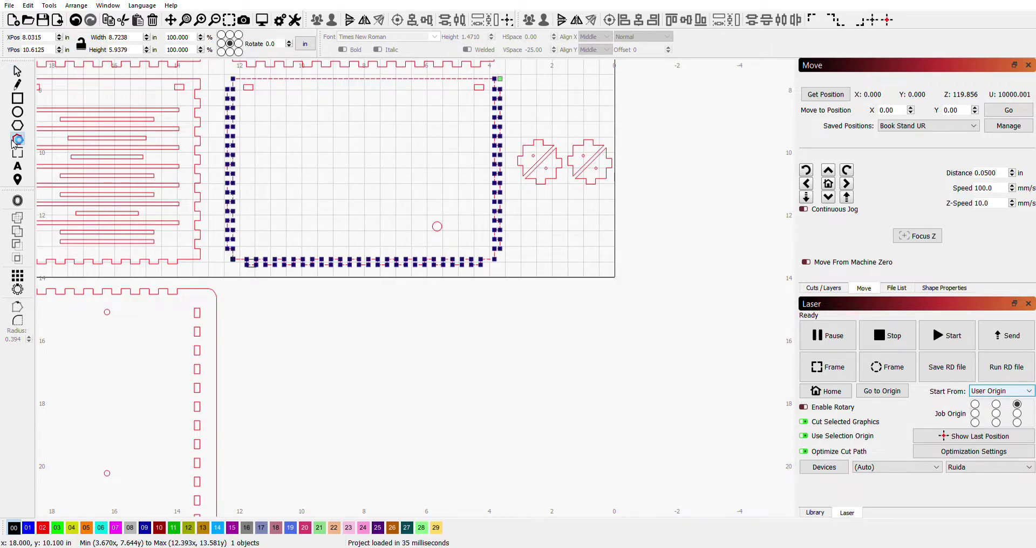
{"action": "scroll", "coordinate": [285, 254], "scroll_direction": "up", "scroll_amount": 4}
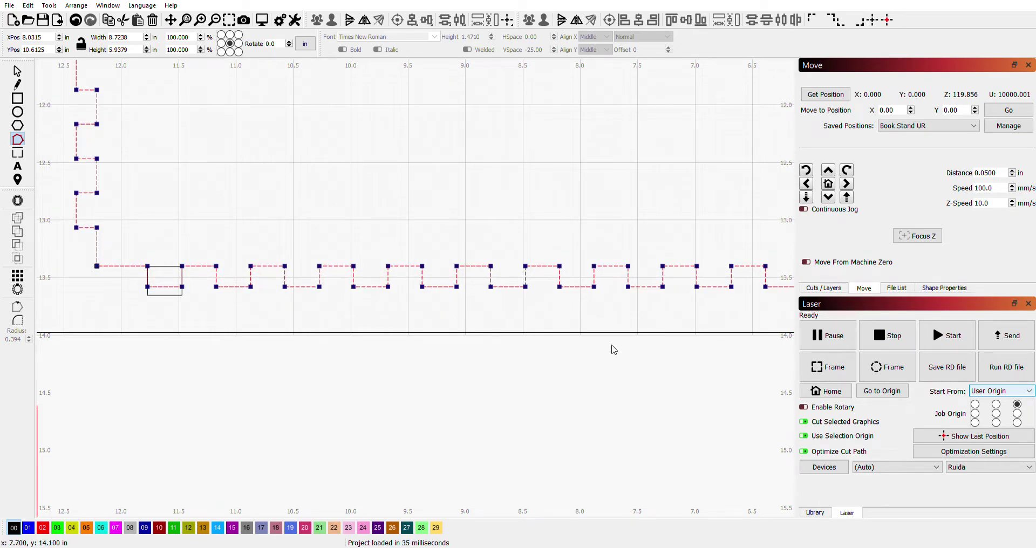
{"action": "scroll", "coordinate": [608, 351], "scroll_direction": "down", "scroll_amount": 2}
{"action": "scroll", "coordinate": [609, 351], "scroll_direction": "down", "scroll_amount": 3}
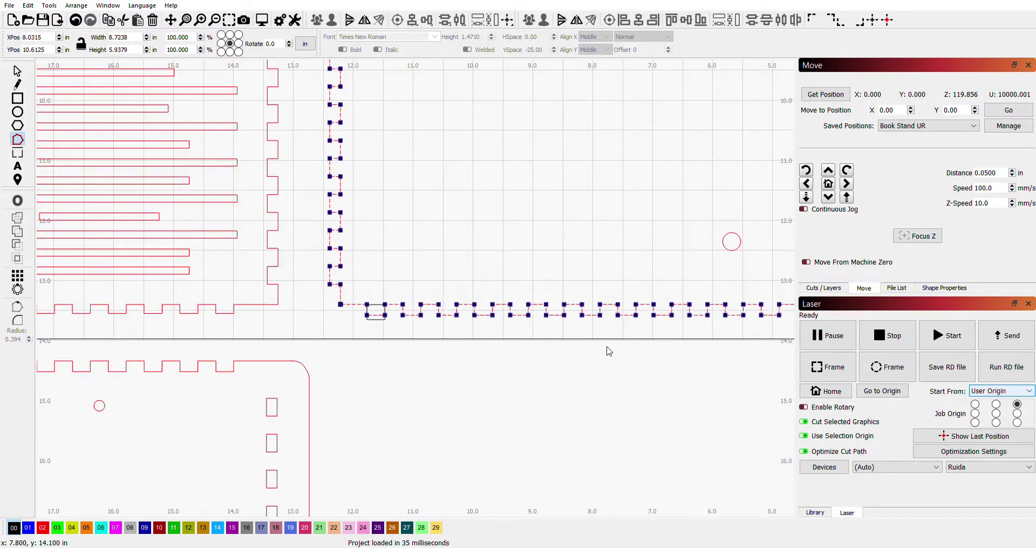
{"action": "scroll", "coordinate": [430, 300], "scroll_direction": "up", "scroll_amount": 2}
{"action": "scroll", "coordinate": [418, 295], "scroll_direction": "up", "scroll_amount": 2}
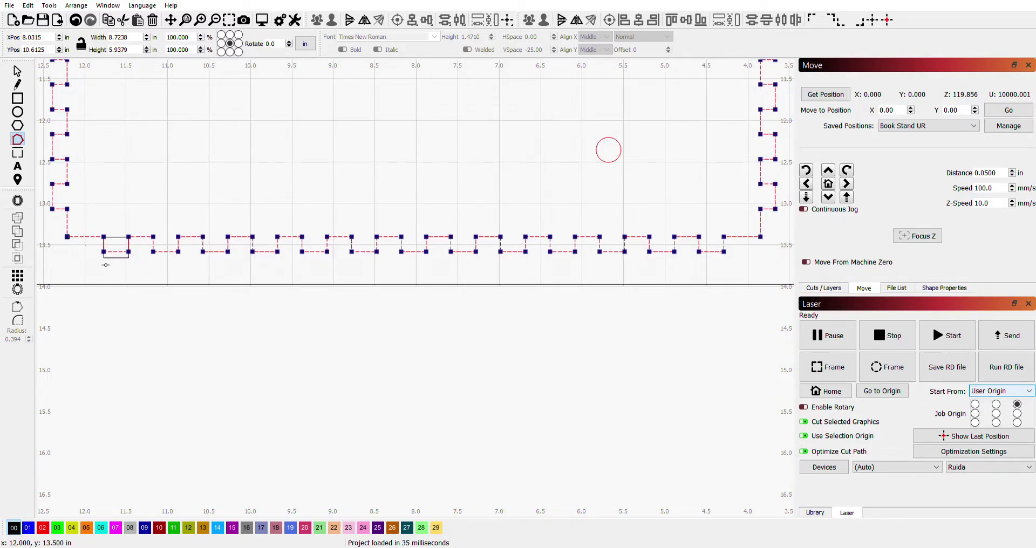
Select the outer nodes of the lower tabs, try to pull the first tab down to the reference rectangle's lower edge, and undo the move.
{"action": "left_click_drag", "start_coordinate": [158, 269], "coordinate": [661, 287]}
{"action": "scroll", "coordinate": [100, 274], "scroll_direction": "up", "scroll_amount": 4}
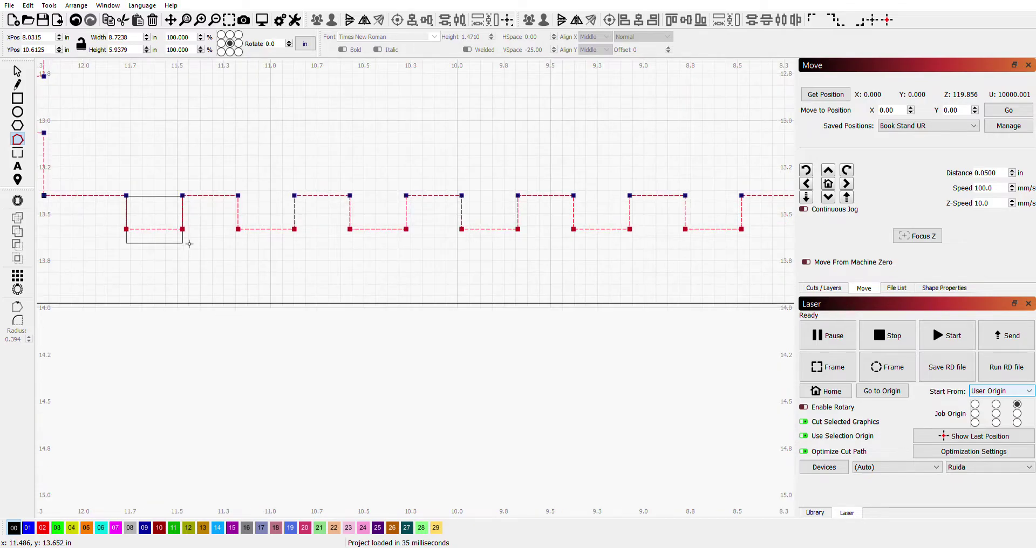
{"action": "scroll", "coordinate": [189, 244], "scroll_direction": "up", "scroll_amount": 2}
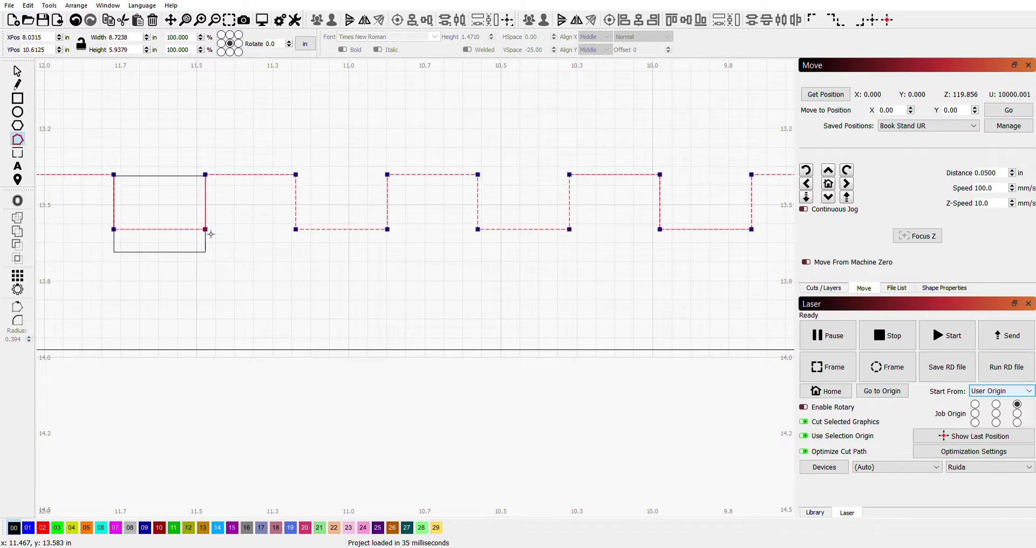
{"action": "left_click_drag", "start_coordinate": [211, 234], "coordinate": [211, 257]}
{"action": "left_click", "coordinate": [76, 21]}
Select the outer nodes of all the lower tabs and lengthen the tabs to the reference rectangle's lower edge.
{"action": "scroll", "coordinate": [219, 264], "scroll_direction": "down", "scroll_amount": 5}
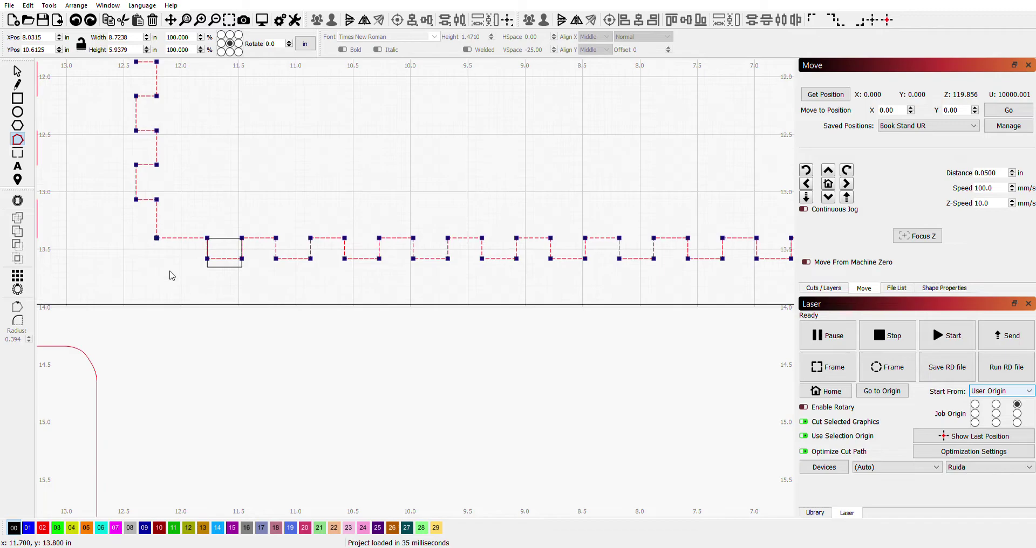
{"action": "left_click", "coordinate": [20, 143]}
{"action": "left_click_drag", "start_coordinate": [289, 312], "coordinate": [171, 317]}
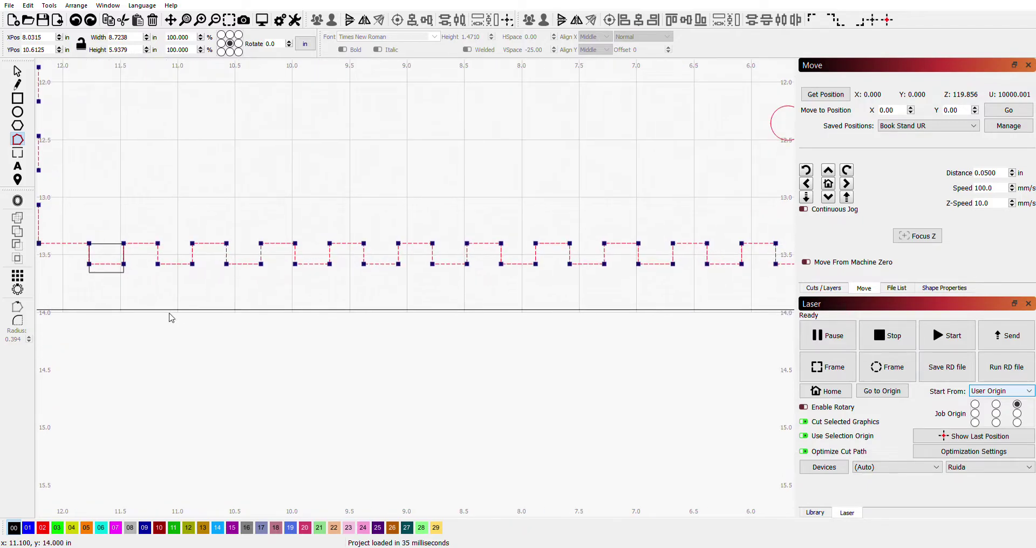
{"action": "scroll", "coordinate": [356, 312], "scroll_direction": "down", "scroll_amount": 2}
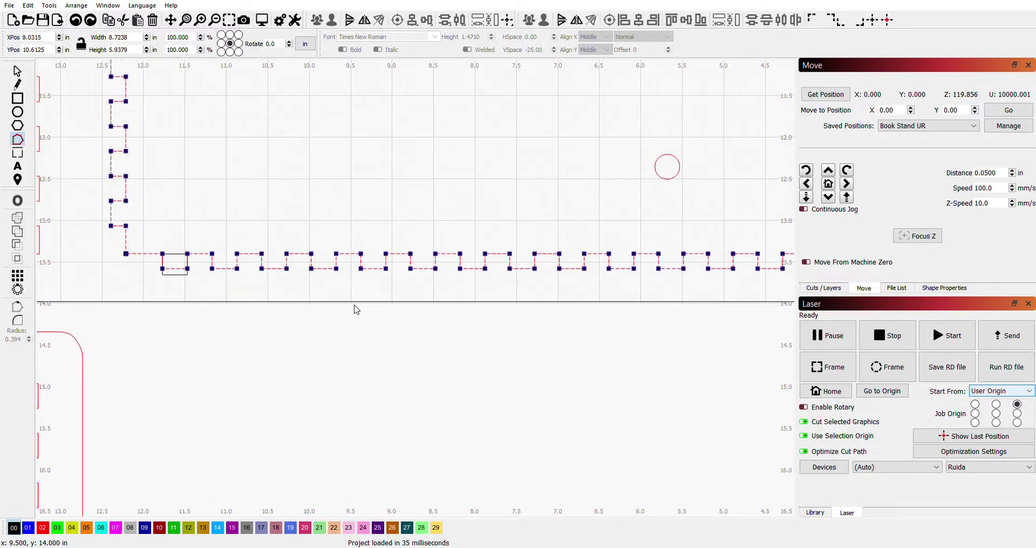
{"action": "scroll", "coordinate": [356, 309], "scroll_direction": "down", "scroll_amount": 1}
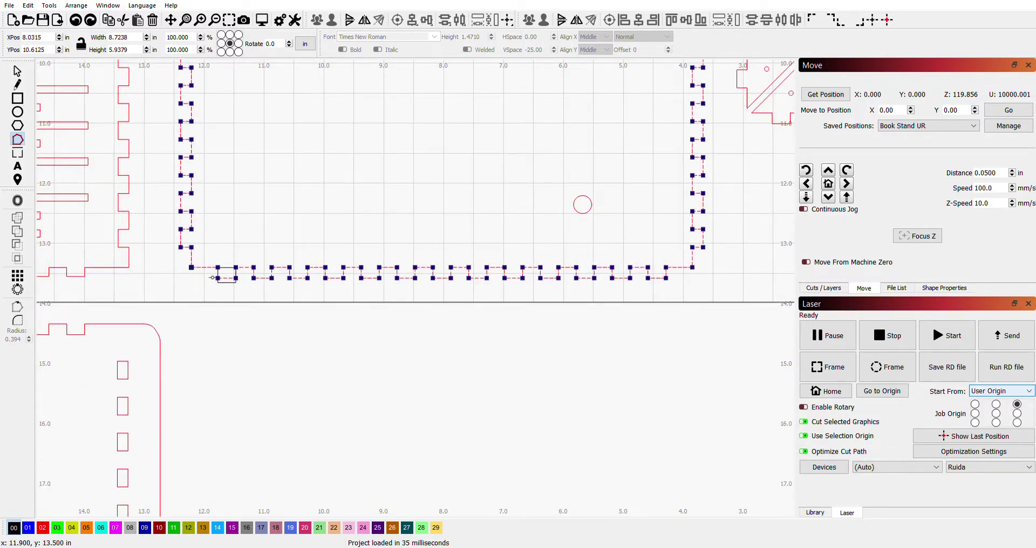
{"action": "left_click_drag", "start_coordinate": [300, 293], "coordinate": [605, 299]}
{"action": "scroll", "coordinate": [240, 286], "scroll_direction": "up", "scroll_amount": 7}
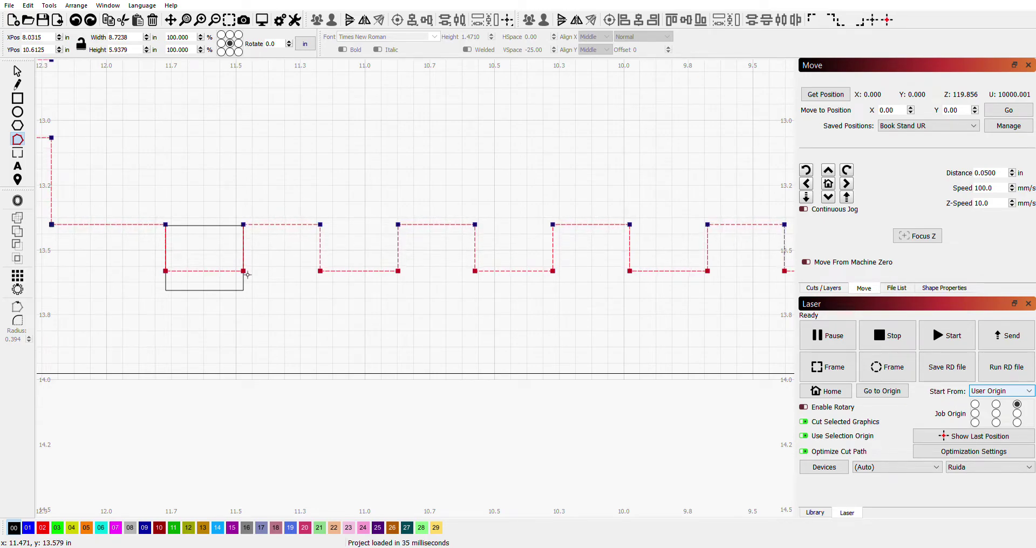
{"action": "left_click_drag", "start_coordinate": [247, 274], "coordinate": [253, 289]}
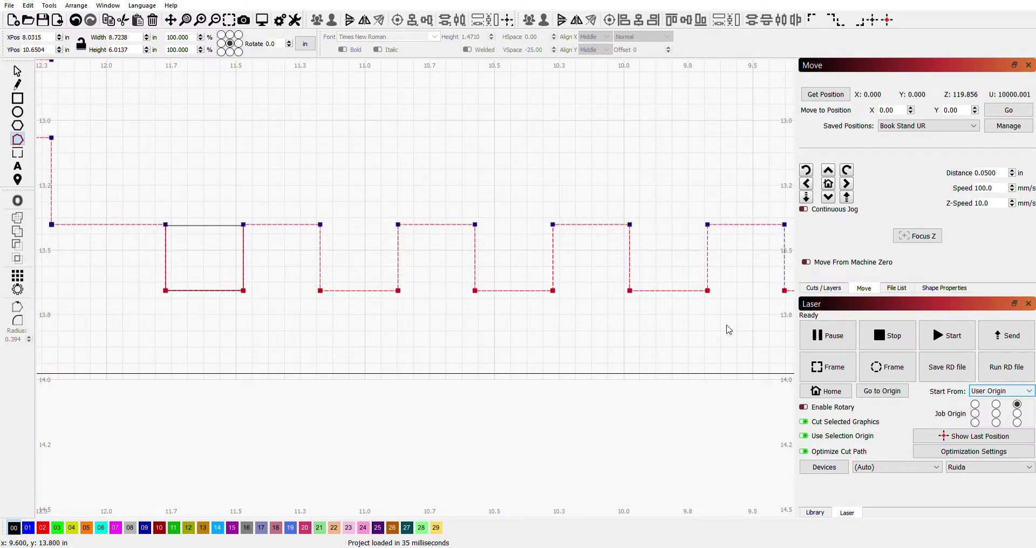
Leave node editing and move the reference rectangle onto the lowest tab on the panel's right-hand side.
{"action": "scroll", "coordinate": [729, 330], "scroll_direction": "down", "scroll_amount": 1}
{"action": "scroll", "coordinate": [561, 319], "scroll_direction": "down", "scroll_amount": 1}
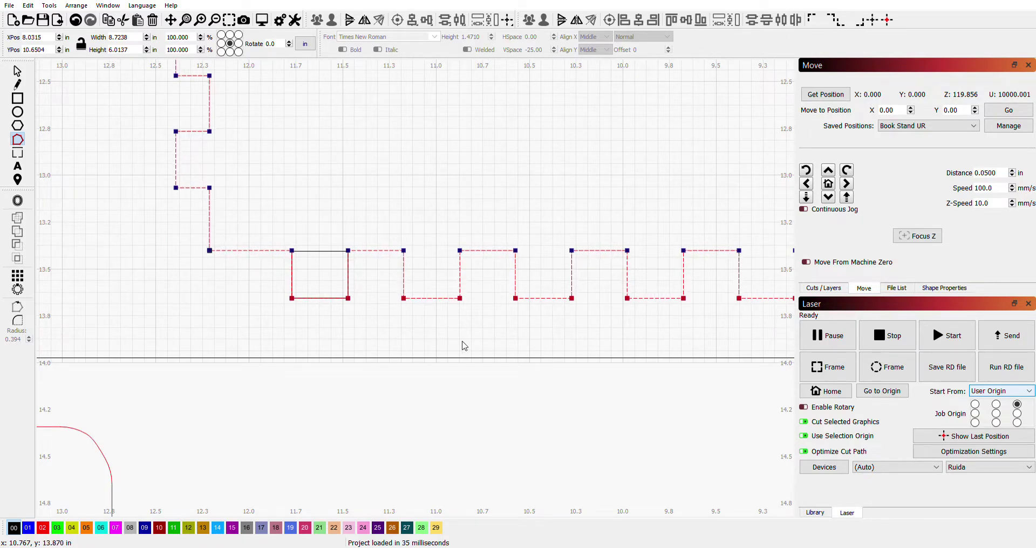
{"action": "scroll", "coordinate": [486, 350], "scroll_direction": "down", "scroll_amount": 3}
{"action": "scroll", "coordinate": [547, 354], "scroll_direction": "right", "scroll_amount": 4}
{"action": "scroll", "coordinate": [547, 354], "scroll_direction": "down", "scroll_amount": 1}
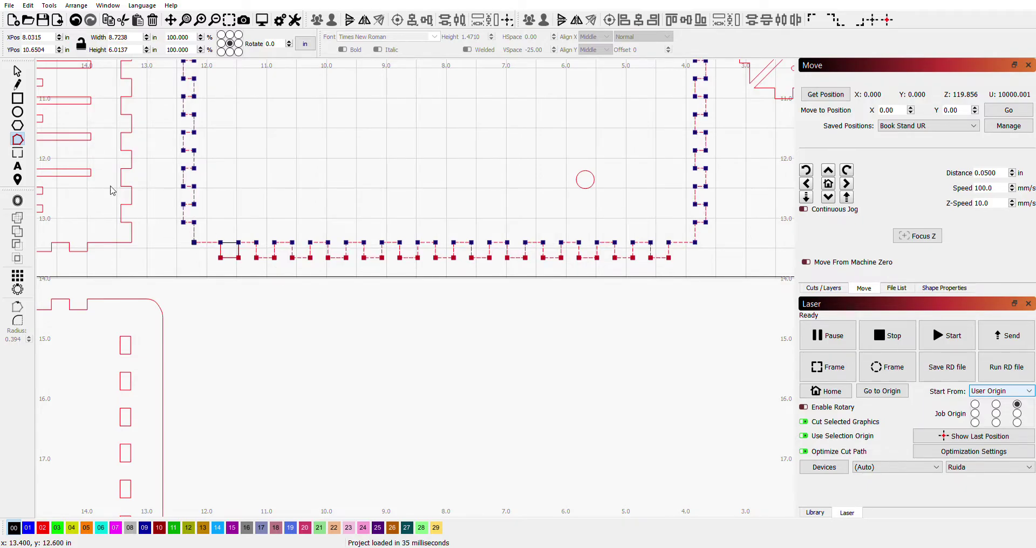
{"action": "left_click", "coordinate": [16, 71]}
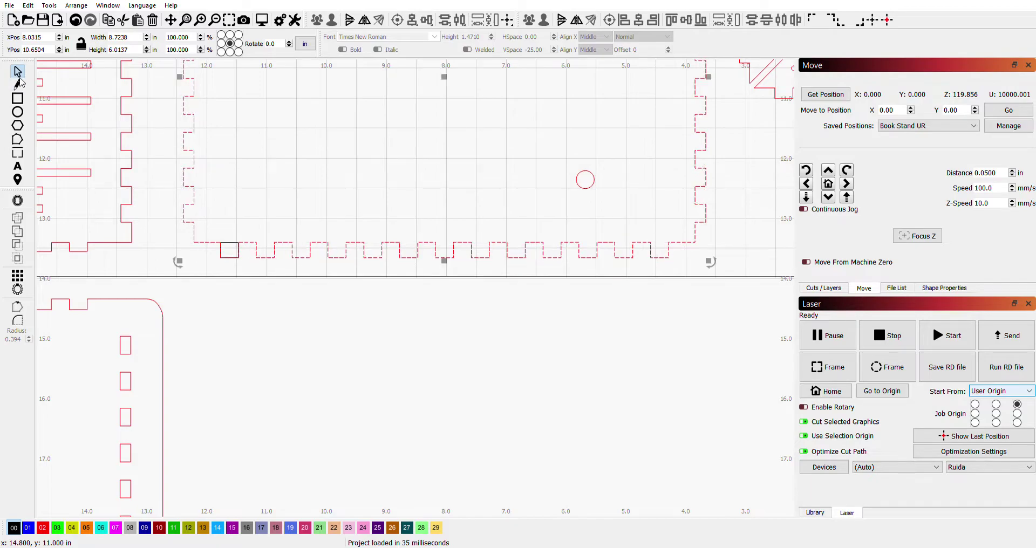
{"action": "left_click", "coordinate": [237, 248]}
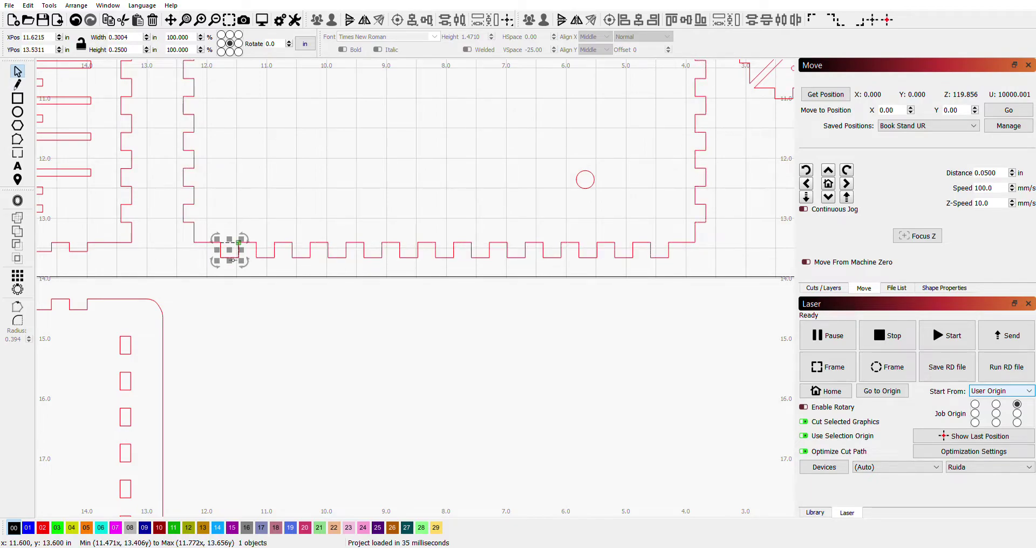
{"action": "left_click_drag", "start_coordinate": [235, 258], "coordinate": [716, 215]}
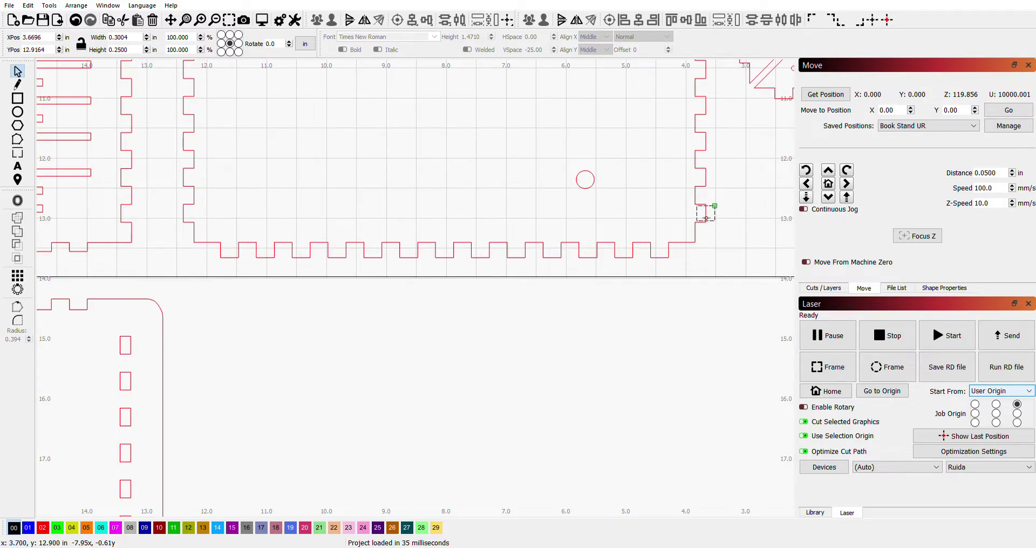
{"action": "left_click", "coordinate": [705, 218]}
Align the reference rectangle with the base and upper edge of the lowest right-hand tab.
{"action": "scroll", "coordinate": [707, 224], "scroll_direction": "up", "scroll_amount": 10}
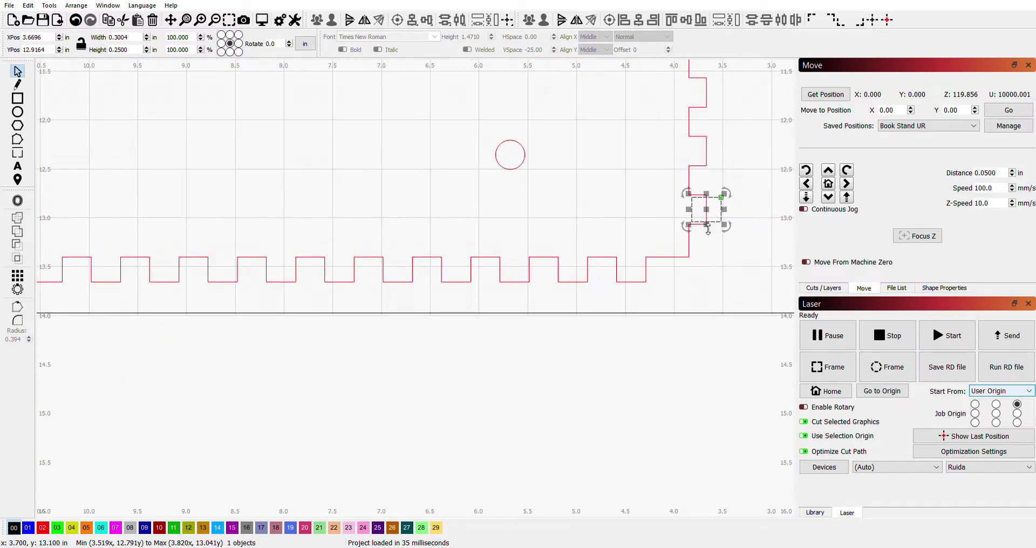
{"action": "left_click_drag", "start_coordinate": [719, 287], "coordinate": [583, 374]}
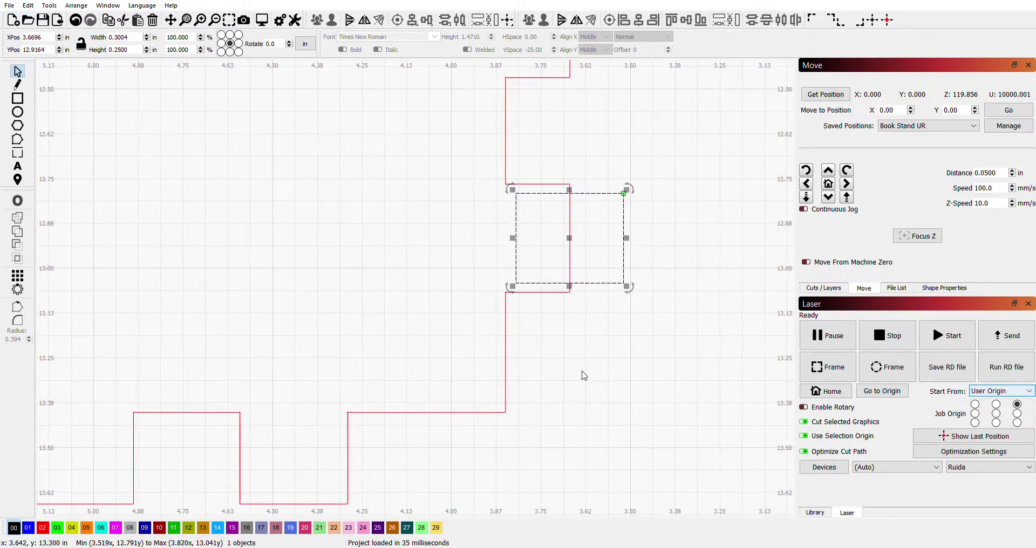
{"action": "left_click_drag", "start_coordinate": [575, 247], "coordinate": [563, 211]}
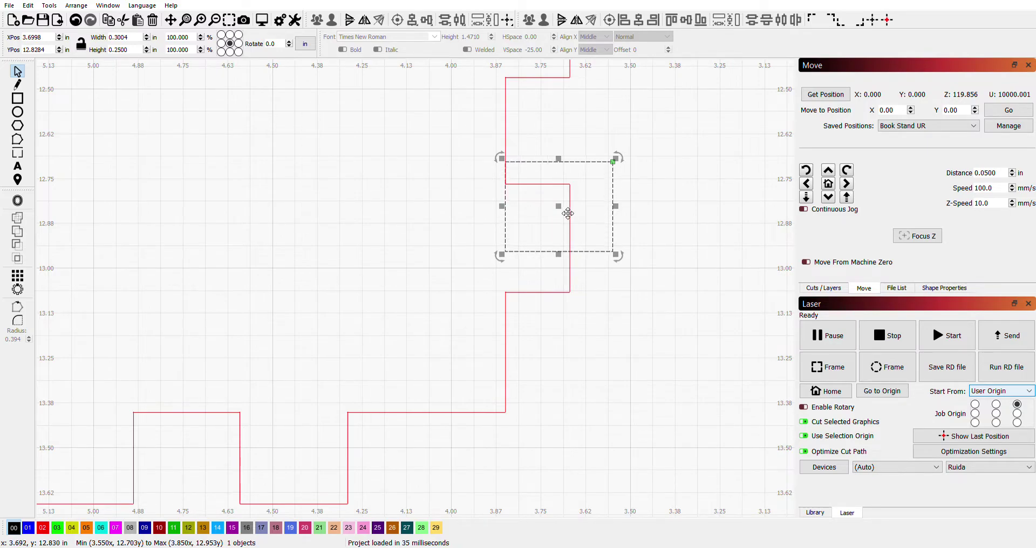
{"action": "key", "text": "Down"}
{"action": "key", "text": "Down"}
{"action": "key", "text": "Down"}
{"action": "key", "text": "Down"}
{"action": "key", "text": "Down"}
{"action": "key", "text": "Down"}
{"action": "key", "text": "Down"}
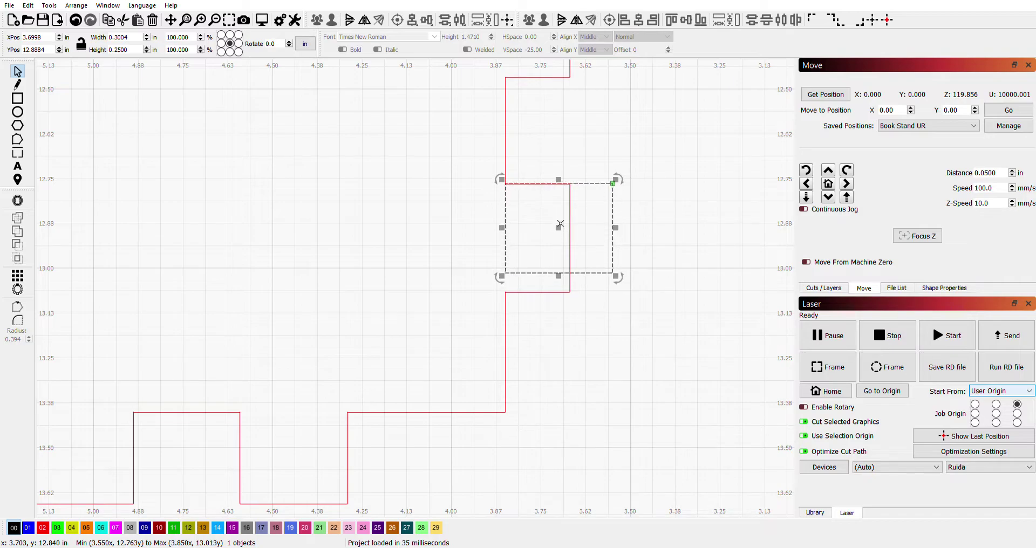
Stretch the reference rectangle's height to match the tab and set its width to 0.25 in.
{"action": "left_click_drag", "start_coordinate": [558, 279], "coordinate": [551, 301]}
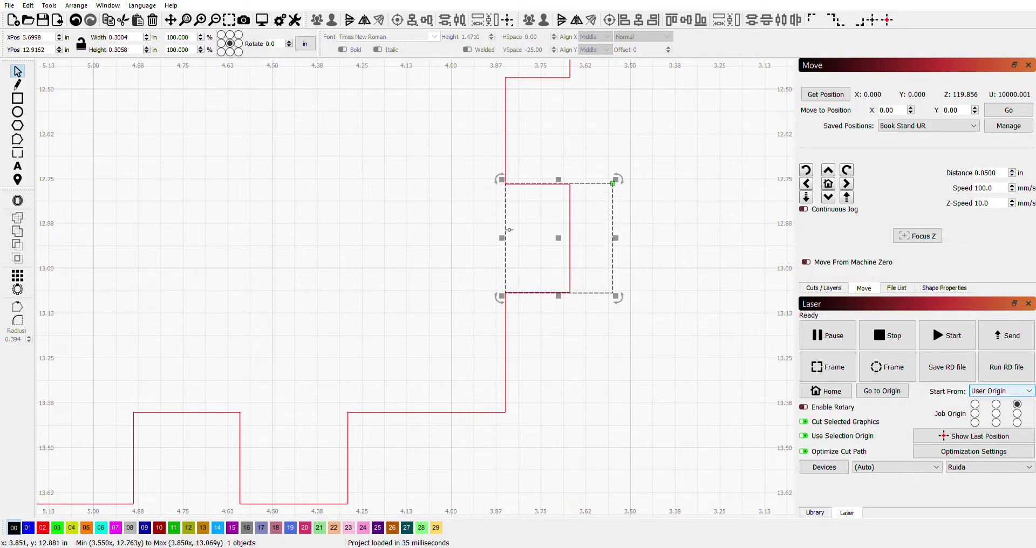
{"action": "left_click_drag", "start_coordinate": [136, 38], "coordinate": [97, 39]}
{"action": "type", "text": ".25"}
{"action": "key", "text": "Return"}
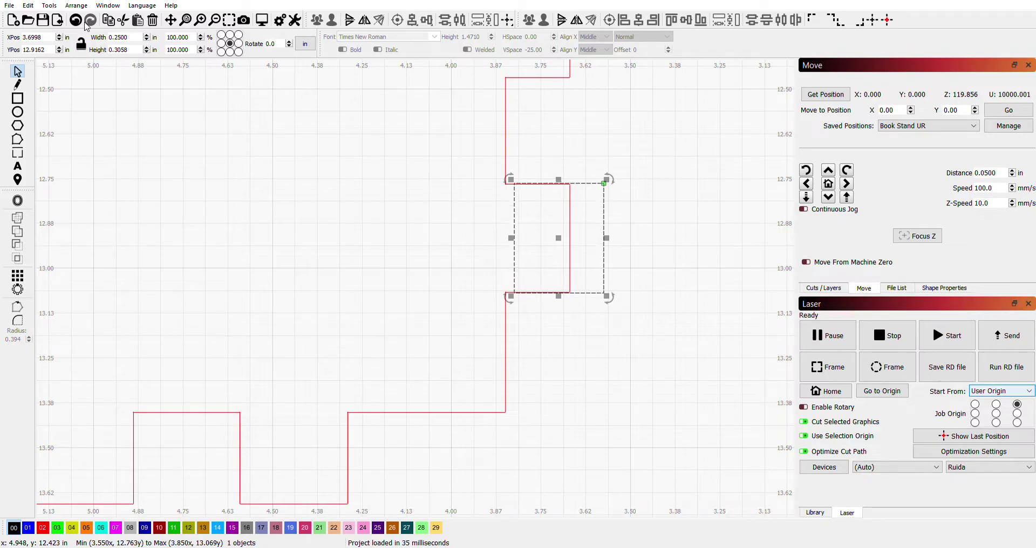
Shift the resized reference rectangle back so its inner edge lines up with the tab's base.
{"action": "key", "text": "Left"}
{"action": "key", "text": "Left"}
{"action": "key", "text": "Left"}
{"action": "key", "text": "Left"}
{"action": "left_click_drag", "start_coordinate": [566, 244], "coordinate": [557, 243]}
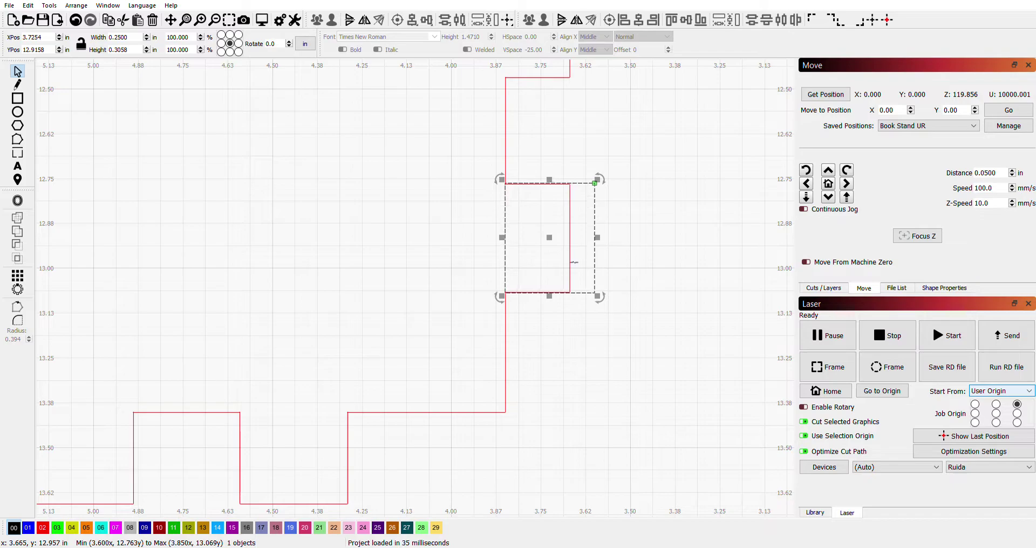
Select the outline of the panel with the round hole and open it for node editing.
{"action": "scroll", "coordinate": [577, 254], "scroll_direction": "down", "scroll_amount": 4}
{"action": "scroll", "coordinate": [574, 267], "scroll_direction": "down", "scroll_amount": 6}
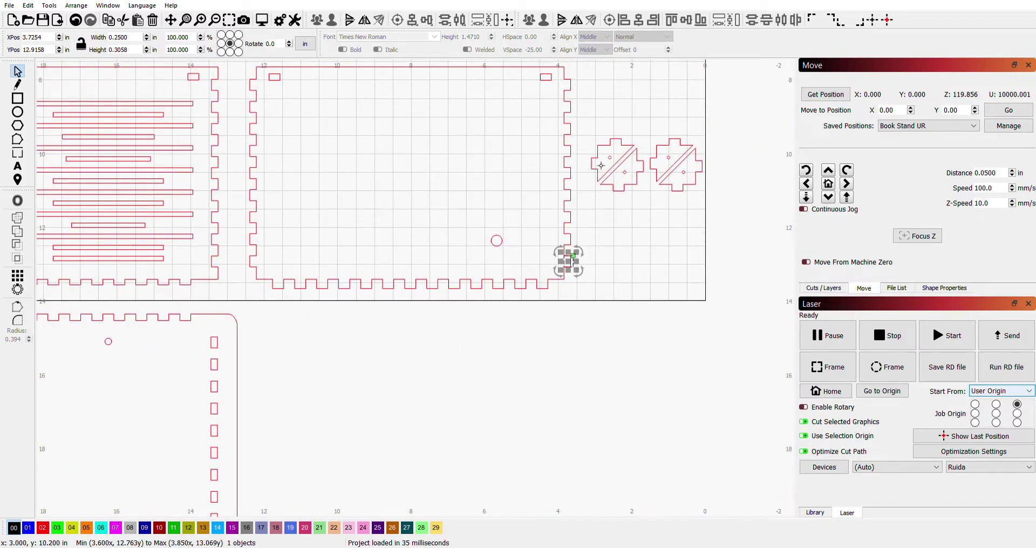
{"action": "scroll", "coordinate": [572, 259], "scroll_direction": "up", "scroll_amount": 6}
{"action": "scroll", "coordinate": [531, 272], "scroll_direction": "down", "scroll_amount": 3}
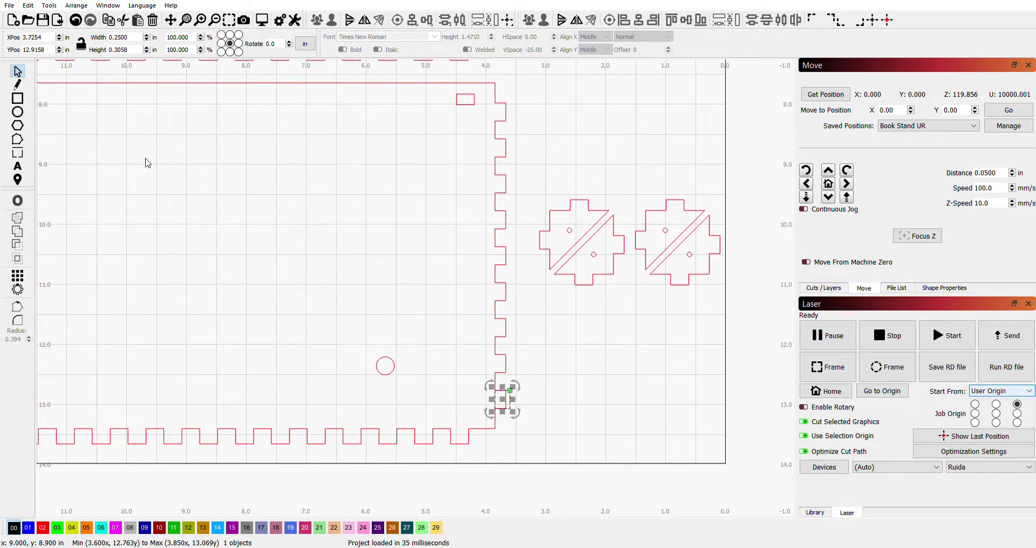
{"action": "left_click", "coordinate": [501, 107]}
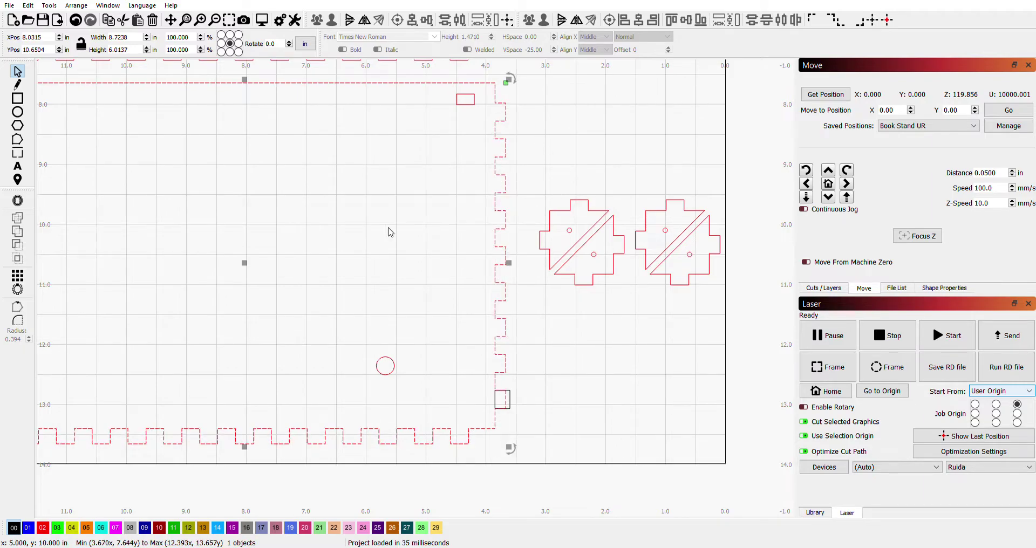
{"action": "left_click", "coordinate": [17, 141]}
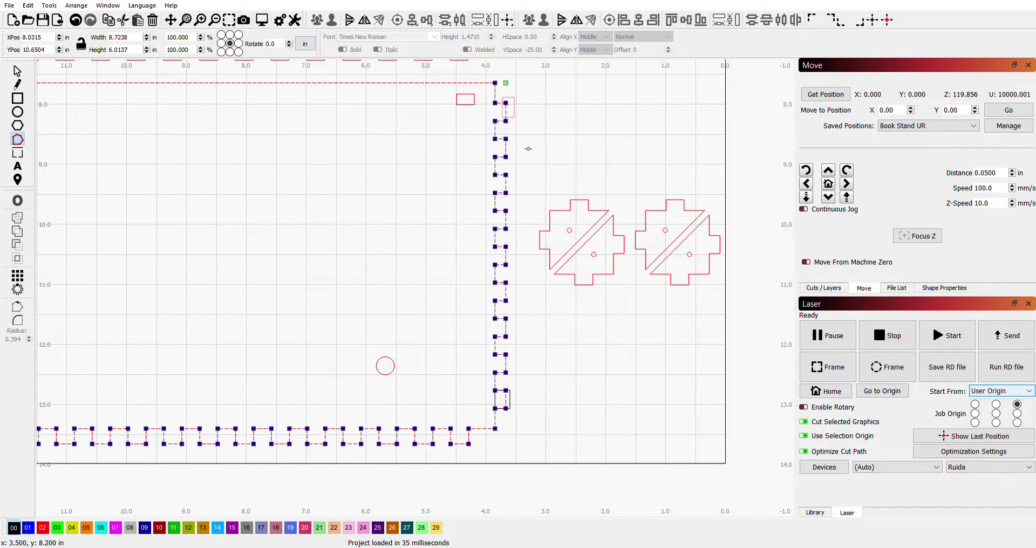
Try to pull the outer nodes of the right-hand tabs out to the reference rectangle's edge, and undo the move.
{"action": "left_click_drag", "start_coordinate": [503, 98], "coordinate": [529, 429]}
{"action": "scroll", "coordinate": [529, 431], "scroll_direction": "up", "scroll_amount": 6}
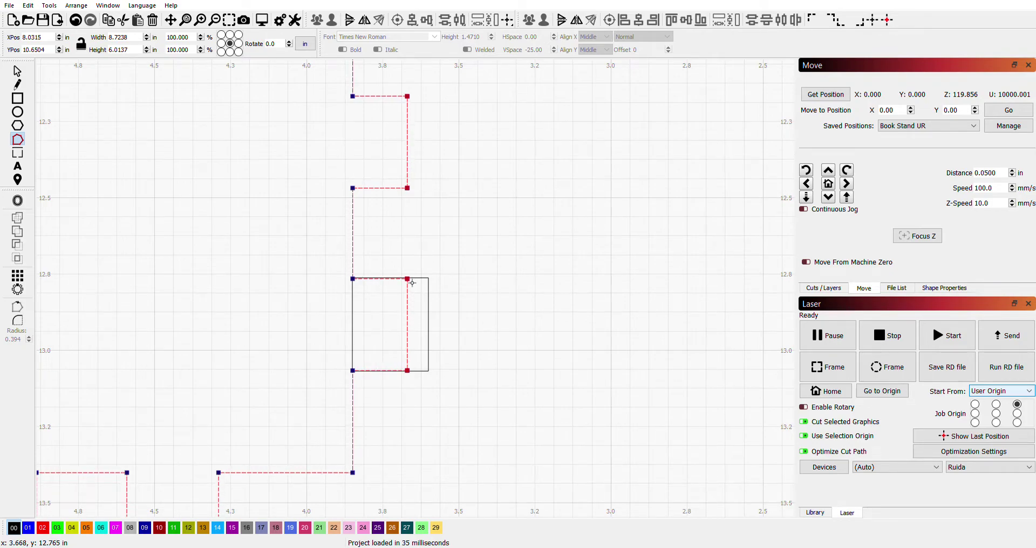
{"action": "left_click_drag", "start_coordinate": [415, 281], "coordinate": [424, 282]}
{"action": "left_click", "coordinate": [76, 20]}
Reselect the outer nodes of all the right-hand tabs and lengthen the tabs to the reference rectangle's outer edge.
{"action": "scroll", "coordinate": [446, 294], "scroll_direction": "down", "scroll_amount": 8}
{"action": "scroll", "coordinate": [445, 294], "scroll_direction": "down", "scroll_amount": 2}
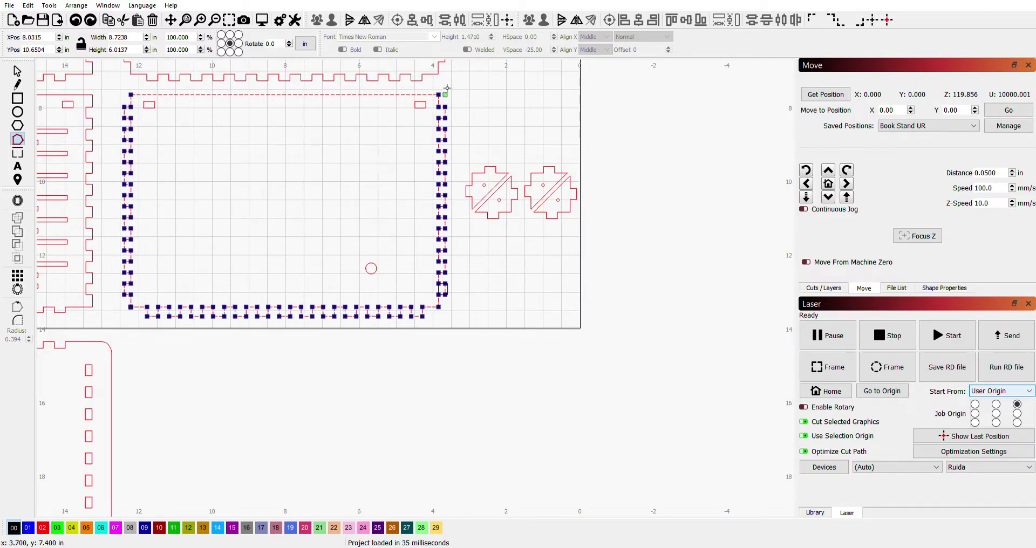
{"action": "left_click_drag", "start_coordinate": [459, 141], "coordinate": [460, 262]}
{"action": "scroll", "coordinate": [462, 303], "scroll_direction": "up", "scroll_amount": 8}
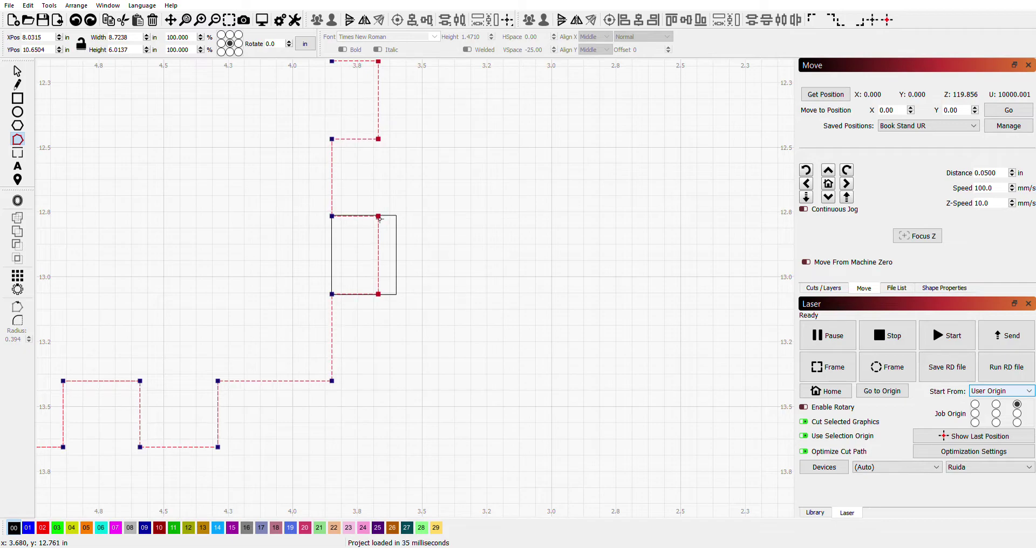
{"action": "left_click_drag", "start_coordinate": [379, 218], "coordinate": [397, 225]}
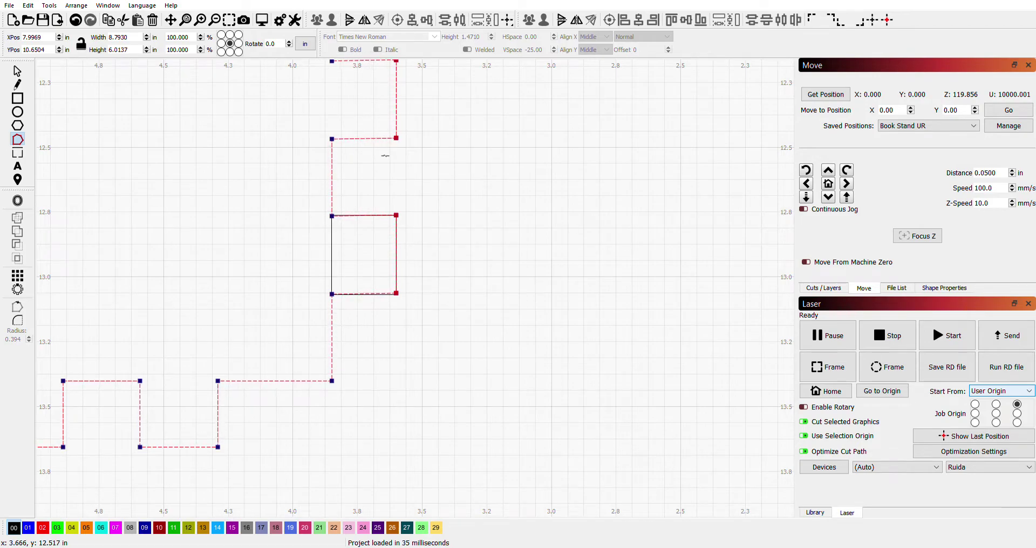
Leave node editing and move the reference rectangle off the panel to the empty area below the small cross-shaped parts.
{"action": "scroll", "coordinate": [430, 185], "scroll_direction": "down", "scroll_amount": 10}
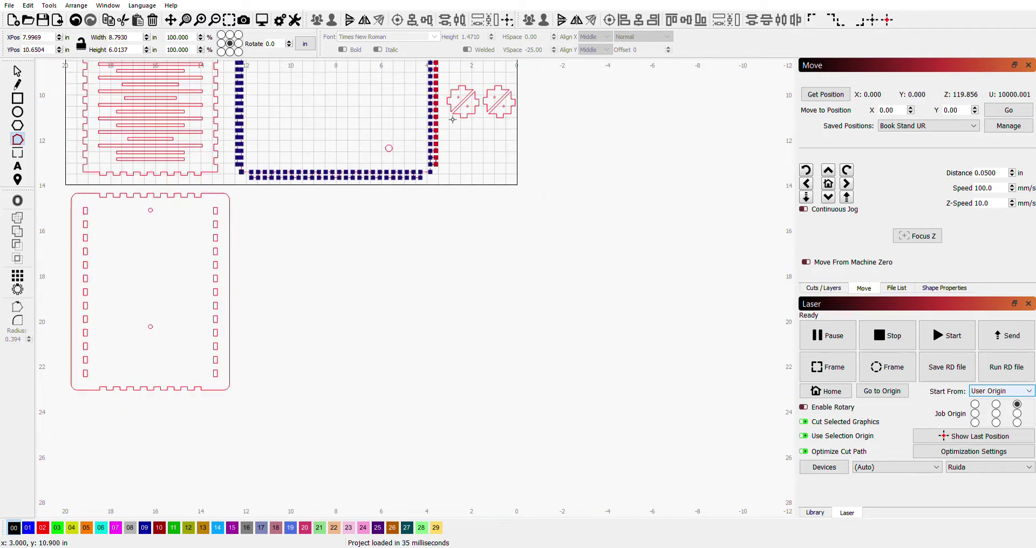
{"action": "scroll", "coordinate": [453, 119], "scroll_direction": "down", "scroll_amount": 3}
{"action": "scroll", "coordinate": [453, 89], "scroll_direction": "up", "scroll_amount": 2}
{"action": "left_click_drag", "start_coordinate": [454, 89], "coordinate": [434, 228]}
{"action": "scroll", "coordinate": [434, 227], "scroll_direction": "up", "scroll_amount": 4}
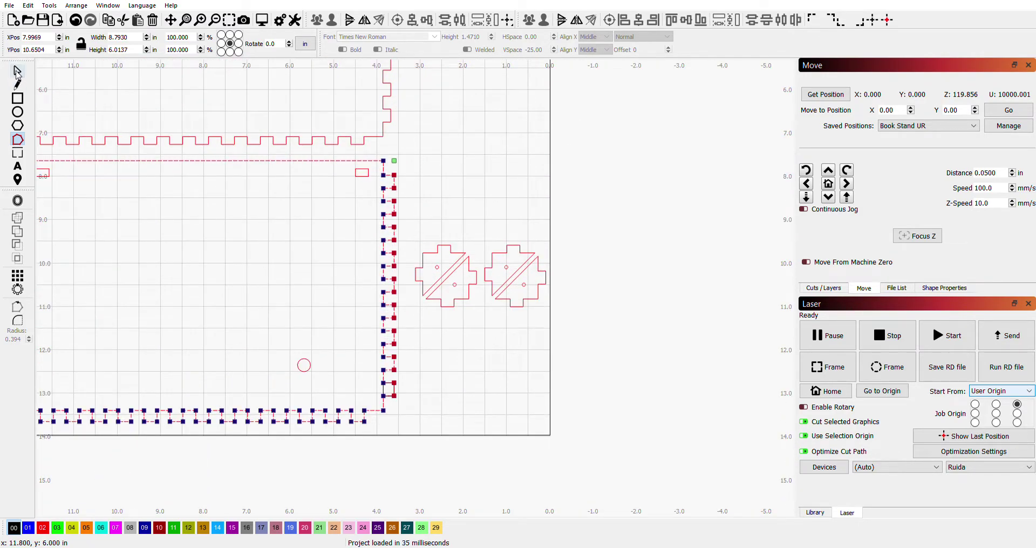
{"action": "left_click", "coordinate": [16, 72]}
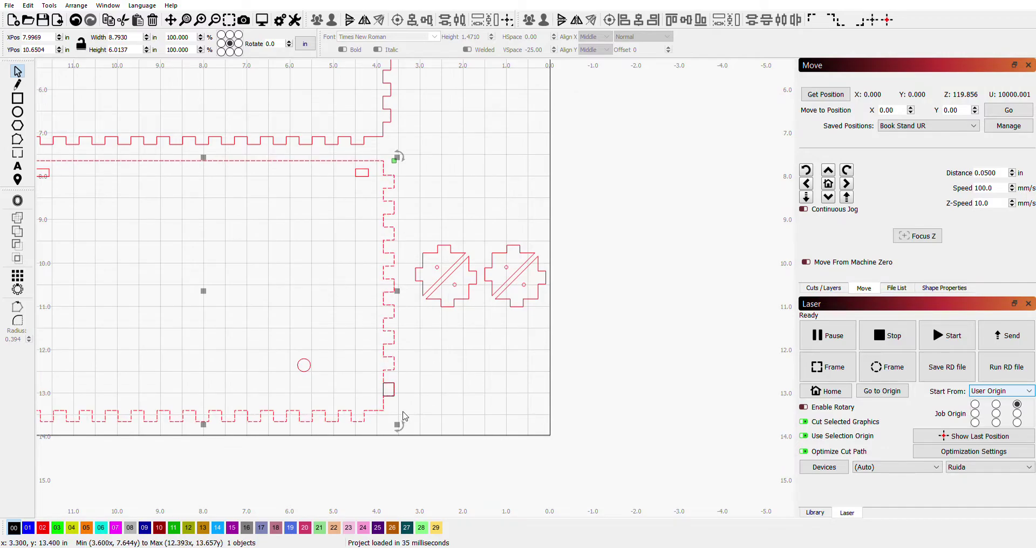
{"action": "left_click", "coordinate": [384, 396]}
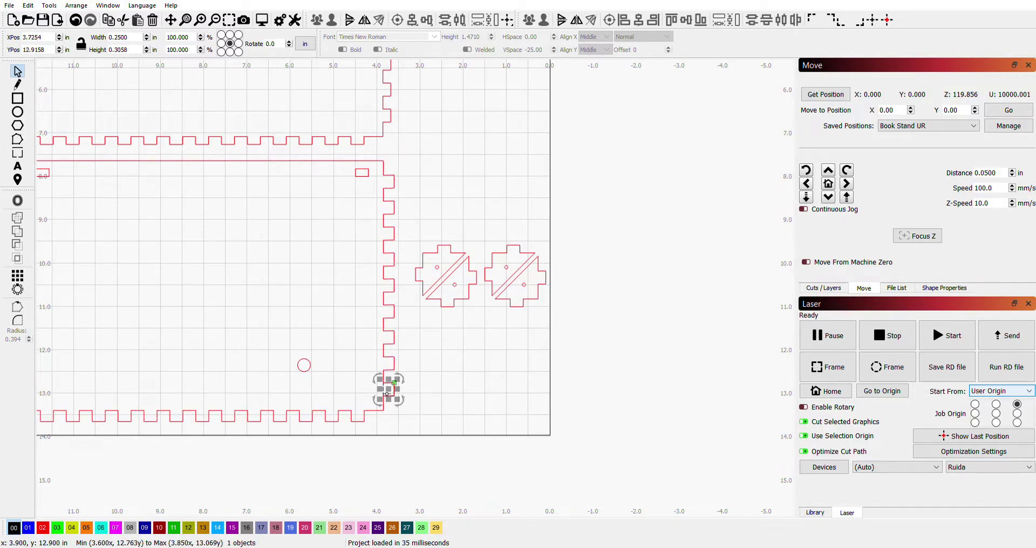
{"action": "left_click_drag", "start_coordinate": [432, 402], "coordinate": [468, 376]}
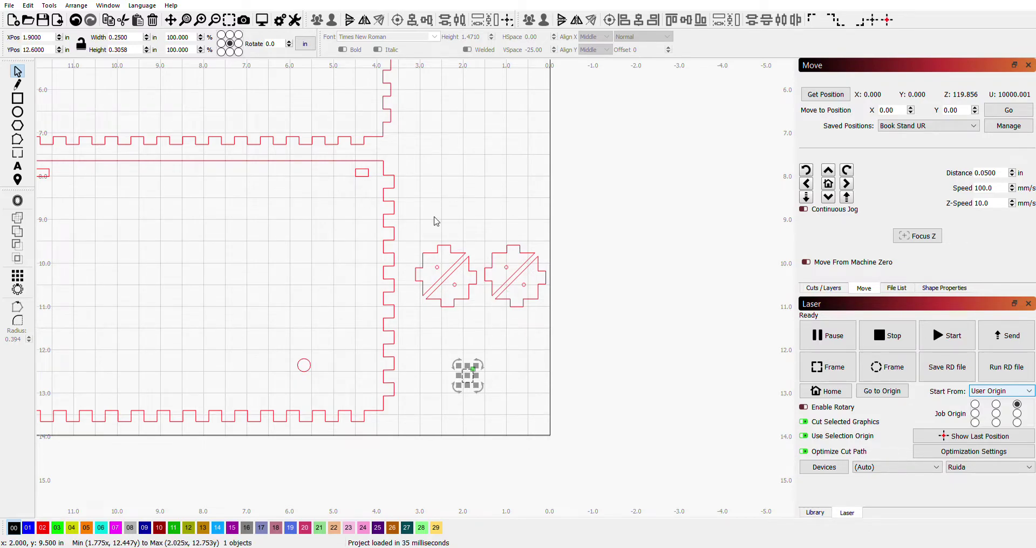
{"action": "left_click_drag", "start_coordinate": [358, 345], "coordinate": [546, 322]}
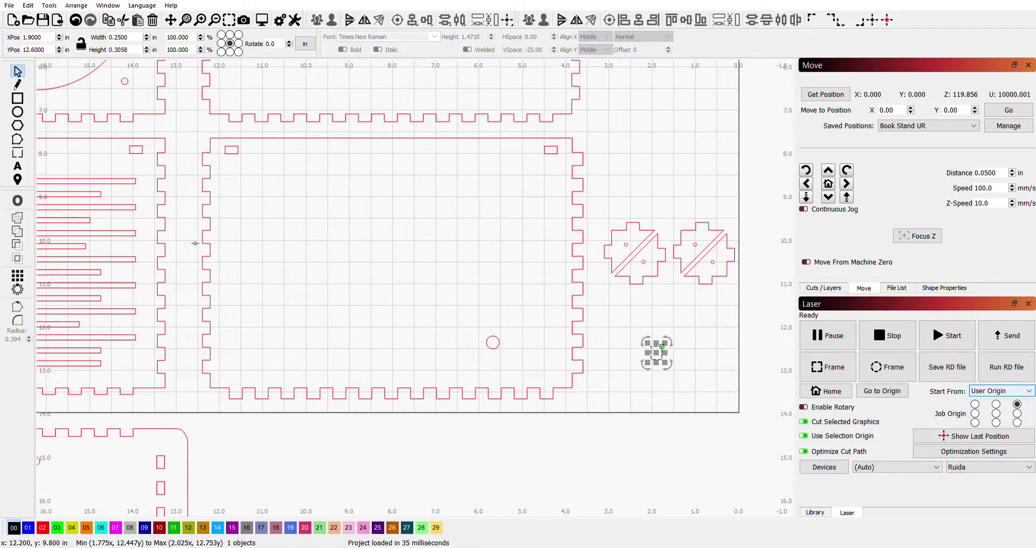
{"action": "scroll", "coordinate": [162, 216], "scroll_direction": "down", "scroll_amount": 6}
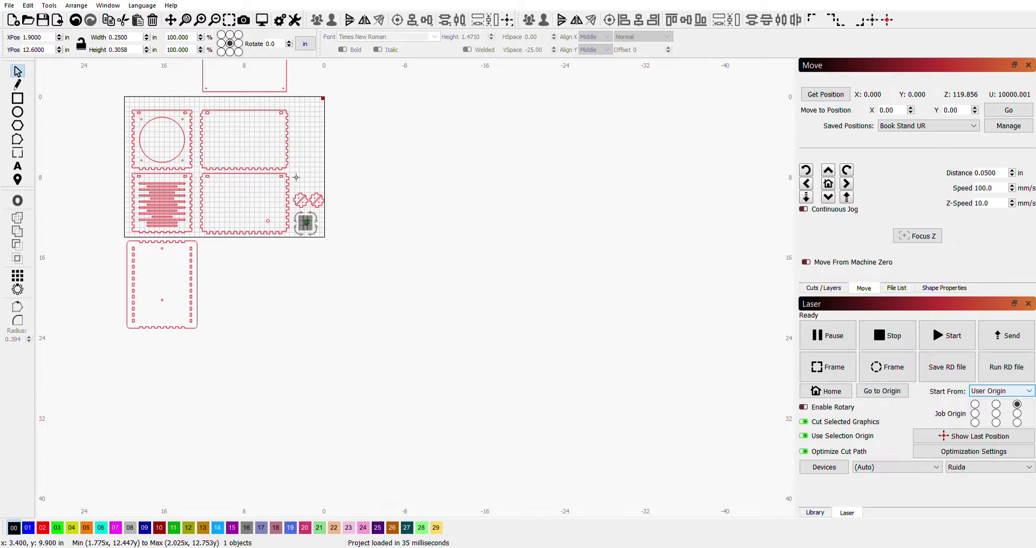
{"action": "scroll", "coordinate": [257, 275], "scroll_direction": "down", "scroll_amount": 1}
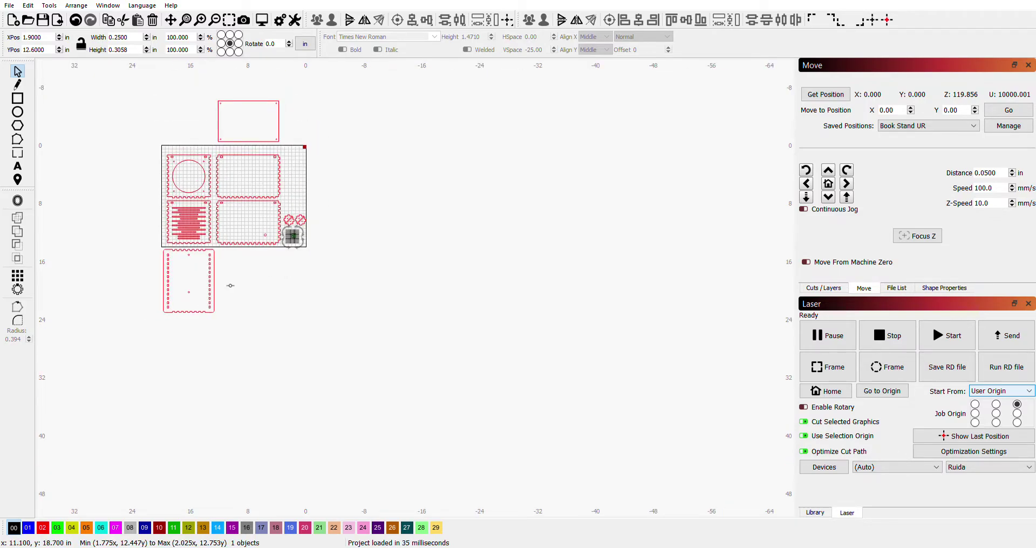
{"action": "scroll", "coordinate": [228, 285], "scroll_direction": "up", "scroll_amount": 1}
{"action": "scroll", "coordinate": [231, 285], "scroll_direction": "up", "scroll_amount": 1}
{"action": "left_click_drag", "start_coordinate": [231, 289], "coordinate": [343, 297]}
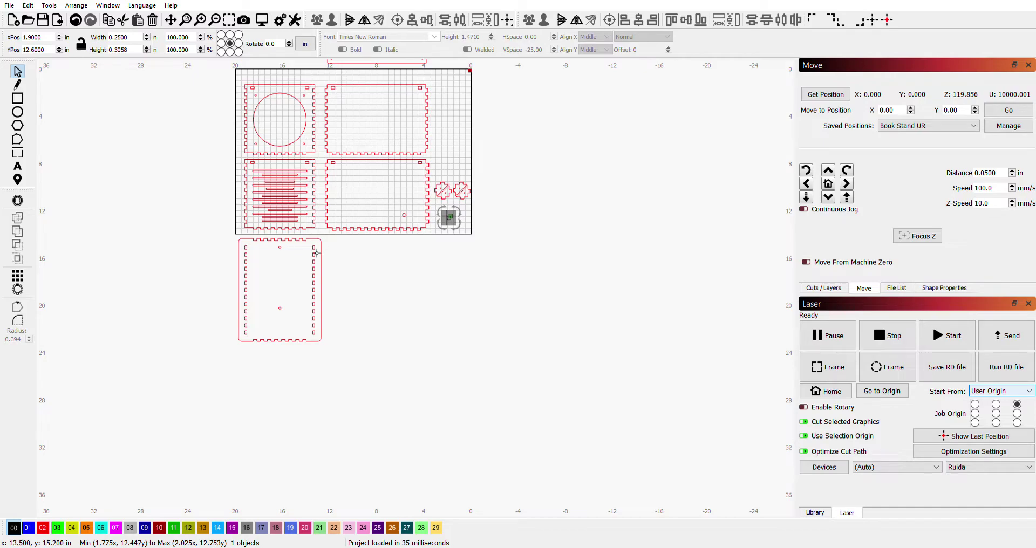
Ungroup the rounded-corner base panel below the work area so its slots can be selected separately.
{"action": "scroll", "coordinate": [317, 254], "scroll_direction": "up", "scroll_amount": 5}
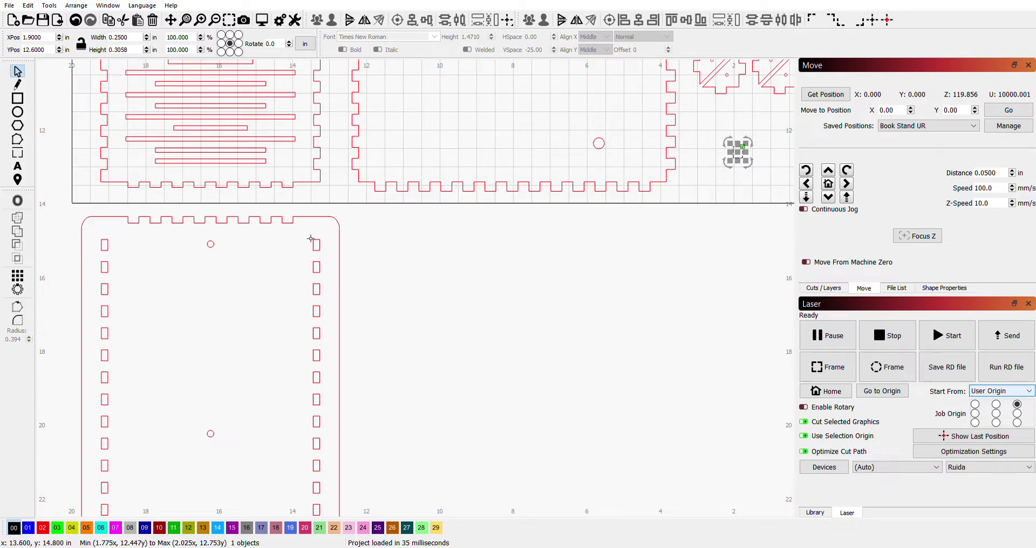
{"action": "left_click", "coordinate": [313, 238]}
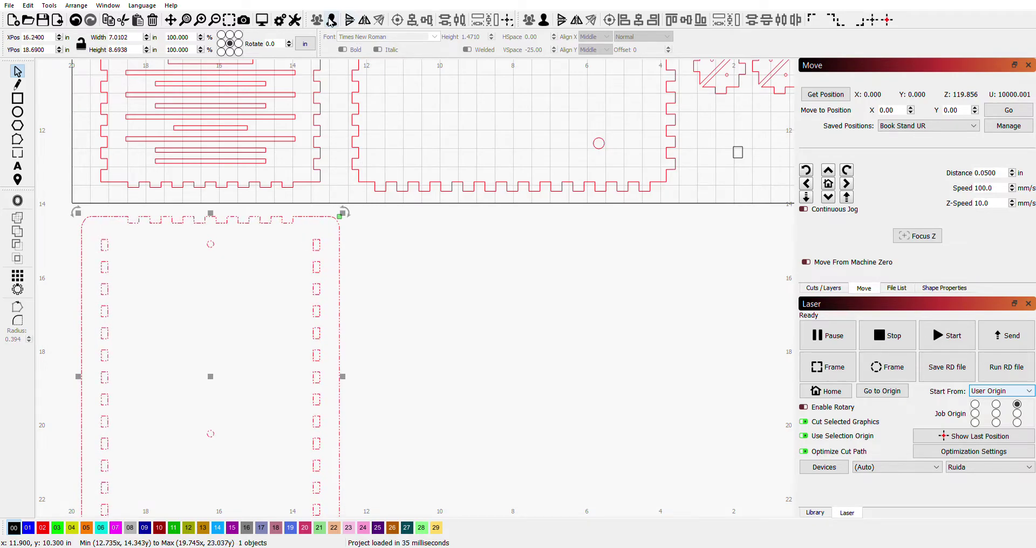
{"action": "left_click", "coordinate": [390, 239]}
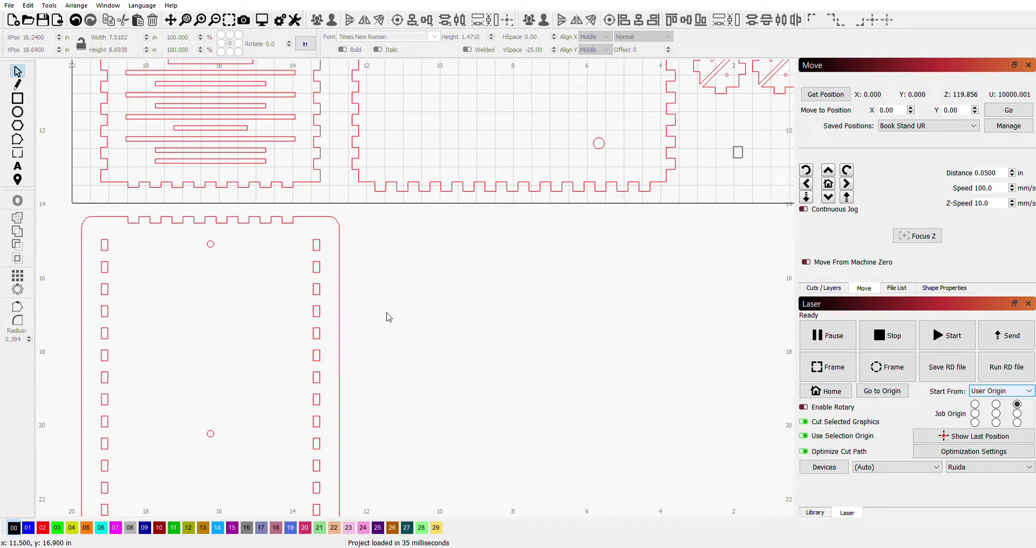
Select the whole right-hand column of slots in the rounded-corner panel and set its width to 0.25 in.
{"action": "scroll", "coordinate": [388, 317], "scroll_direction": "down", "scroll_amount": 3}
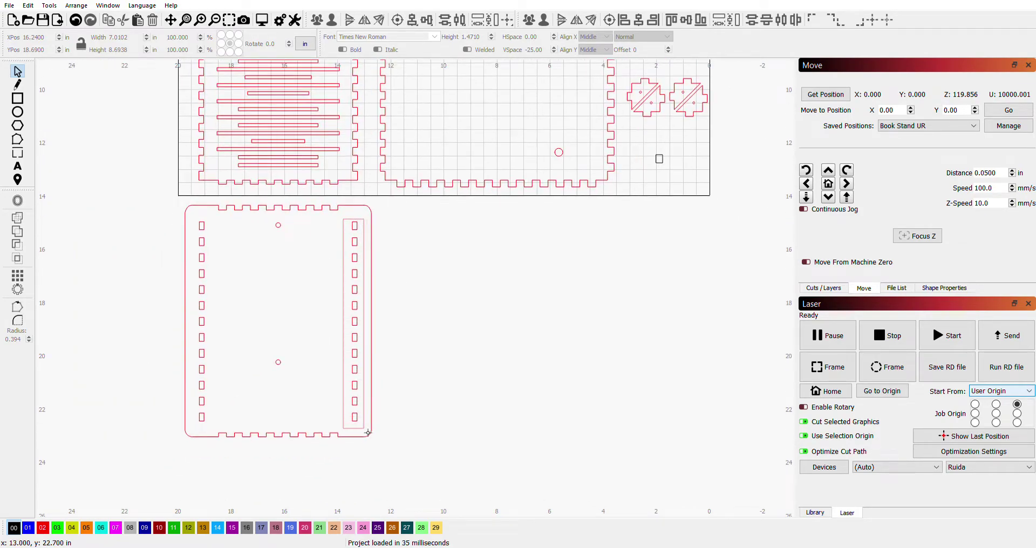
{"action": "left_click_drag", "start_coordinate": [368, 432], "coordinate": [369, 432]}
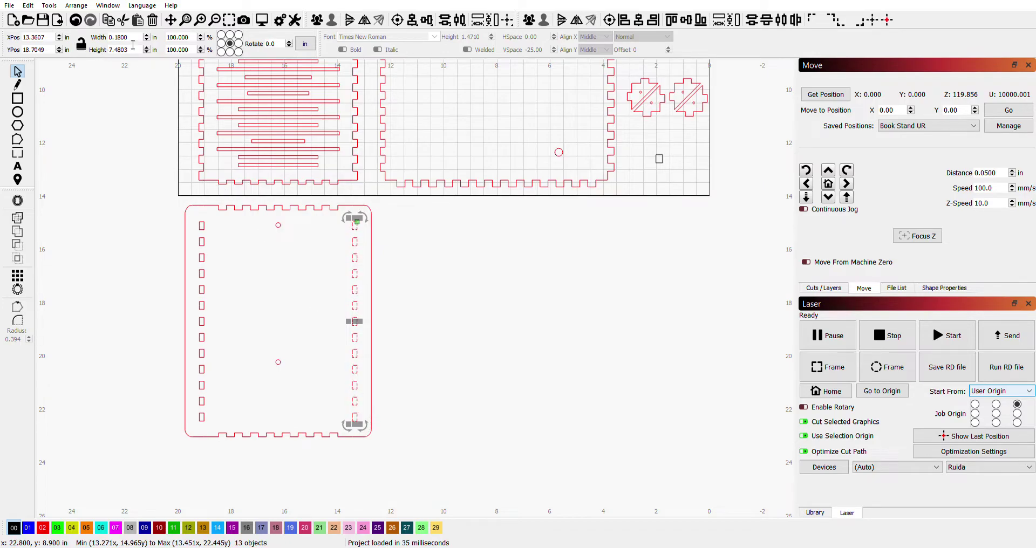
{"action": "left_click", "coordinate": [115, 39]}
{"action": "type", "text": ".25"}
{"action": "key", "text": "Return"}
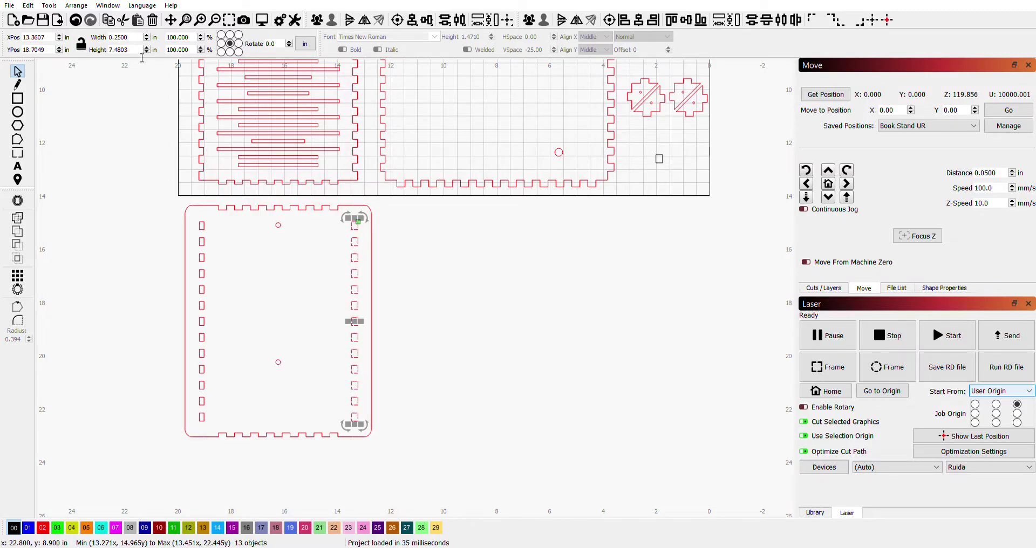
{"action": "left_click", "coordinate": [218, 258]}
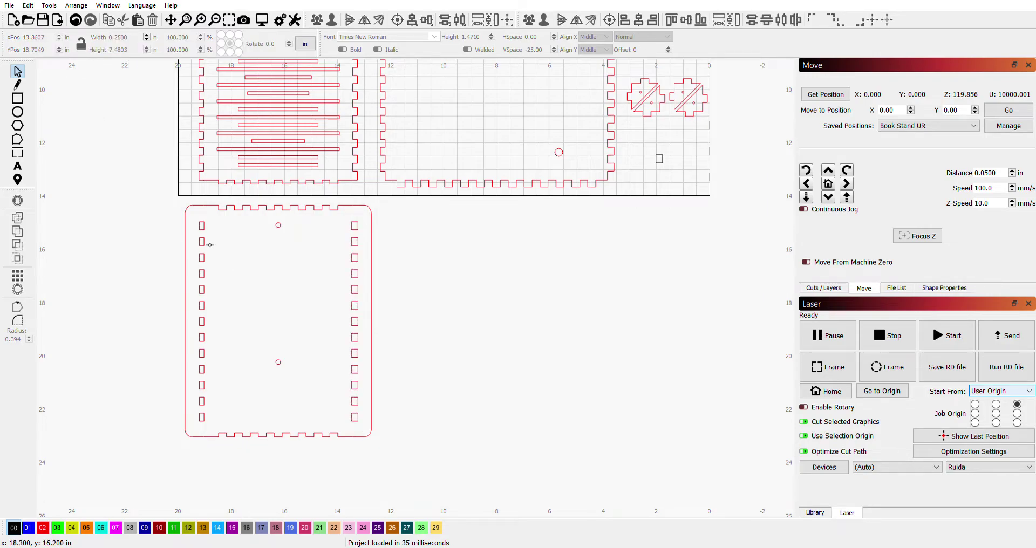
Widen the left-hand column of slots in the rounded-corner panel to 0.25 in and clear the selection.
{"action": "left_click_drag", "start_coordinate": [194, 216], "coordinate": [230, 424]}
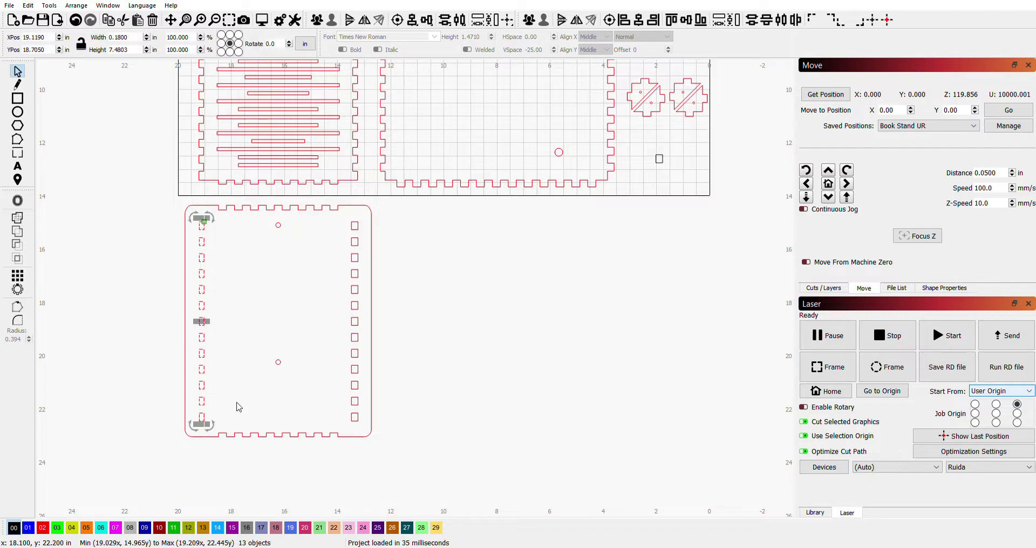
{"action": "left_click_drag", "start_coordinate": [133, 39], "coordinate": [107, 39]}
{"action": "type", "text": "0.25"}
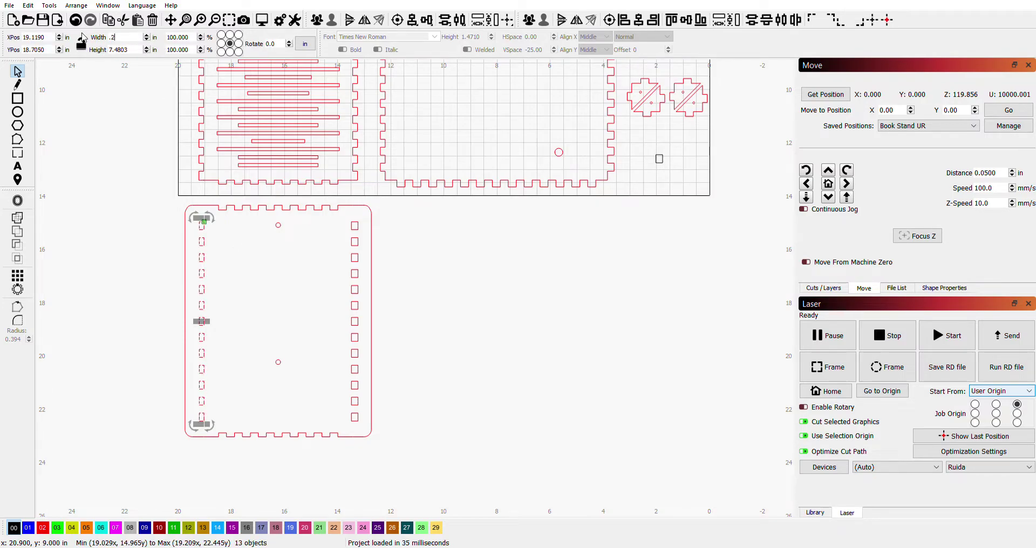
{"action": "key", "text": "Return"}
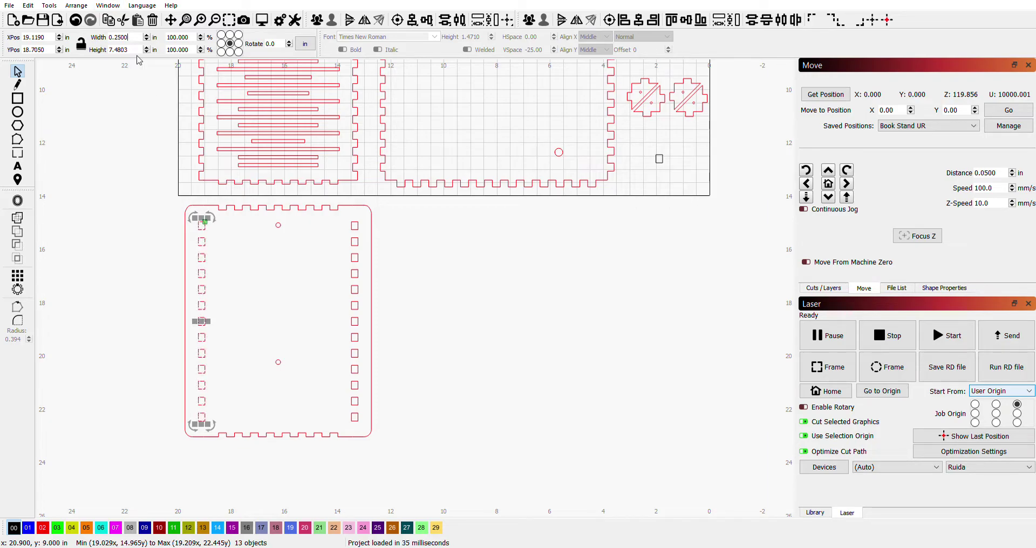
{"action": "left_click", "coordinate": [461, 224]}
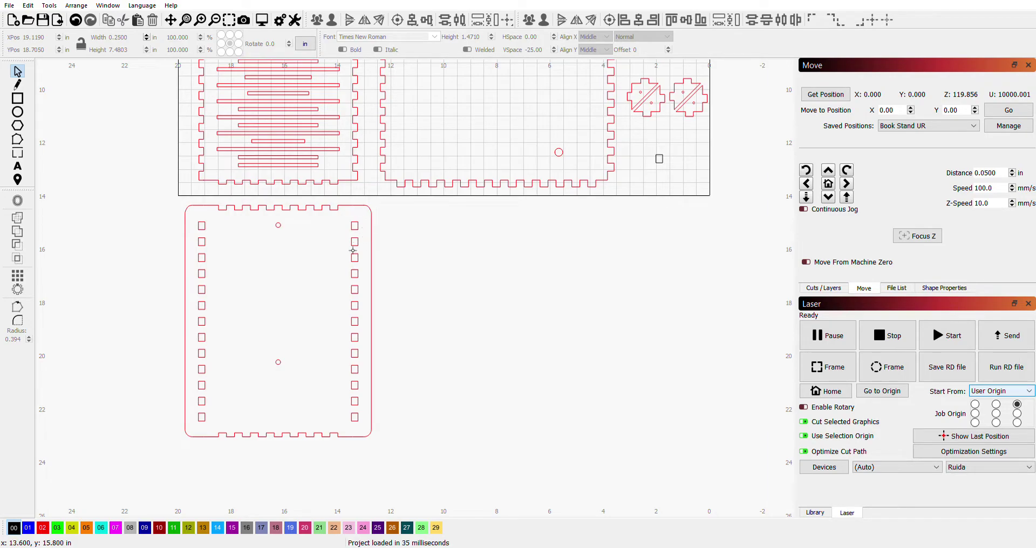
{"action": "scroll", "coordinate": [522, 400], "scroll_direction": "down", "scroll_amount": 5}
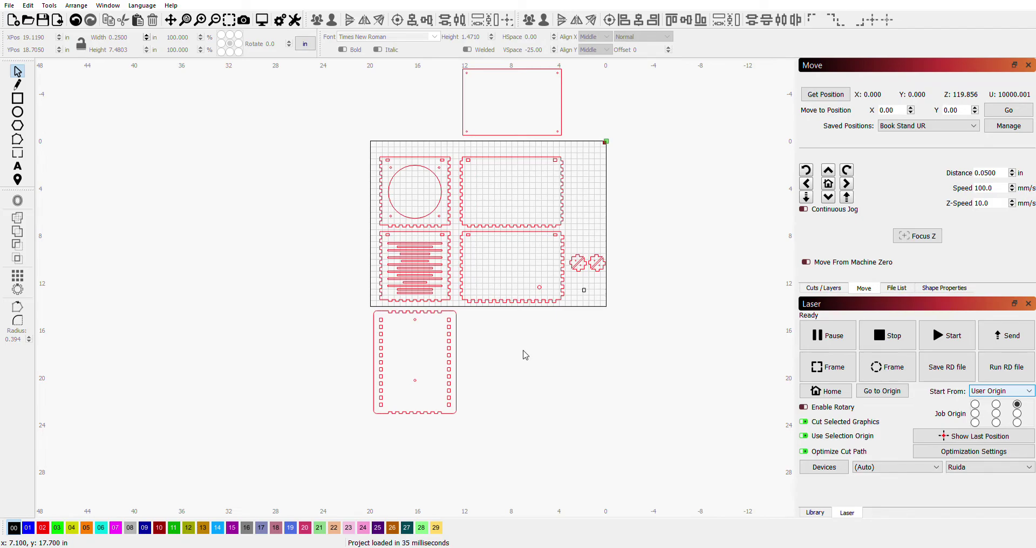
{"action": "left_click_drag", "start_coordinate": [522, 352], "coordinate": [496, 394]}
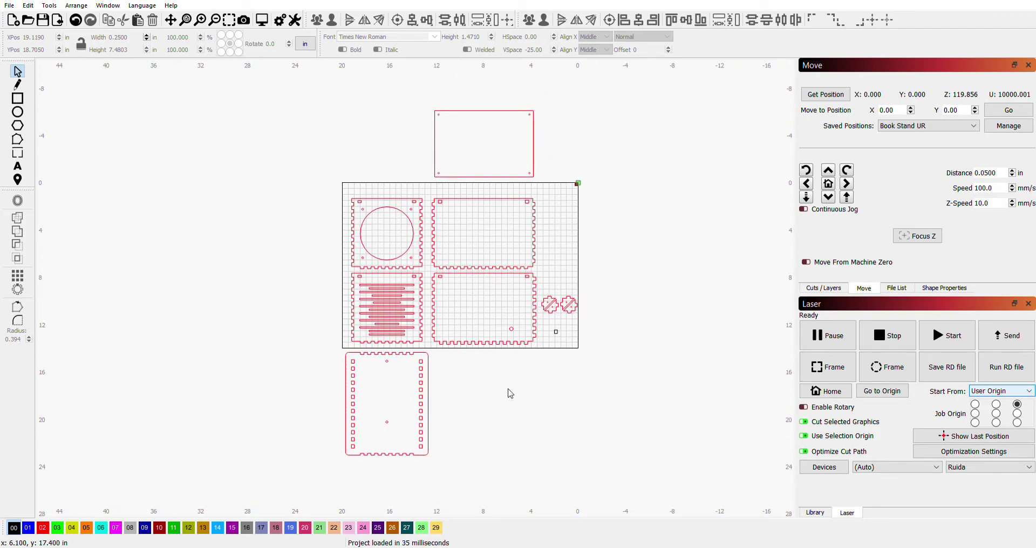